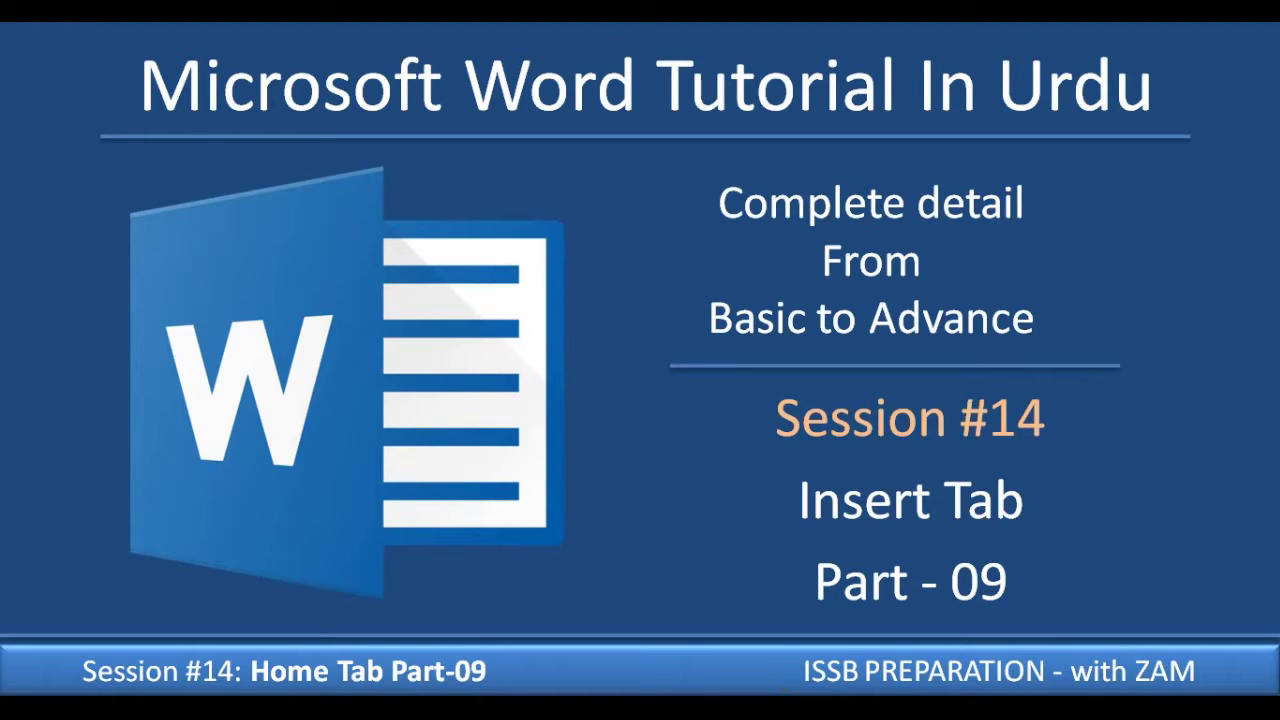
- Mark 'Insert Tab' and 'Part - 09' on the Session #14 title slide, then switch to Word
left_click_drag(752, 457, 1053, 527)
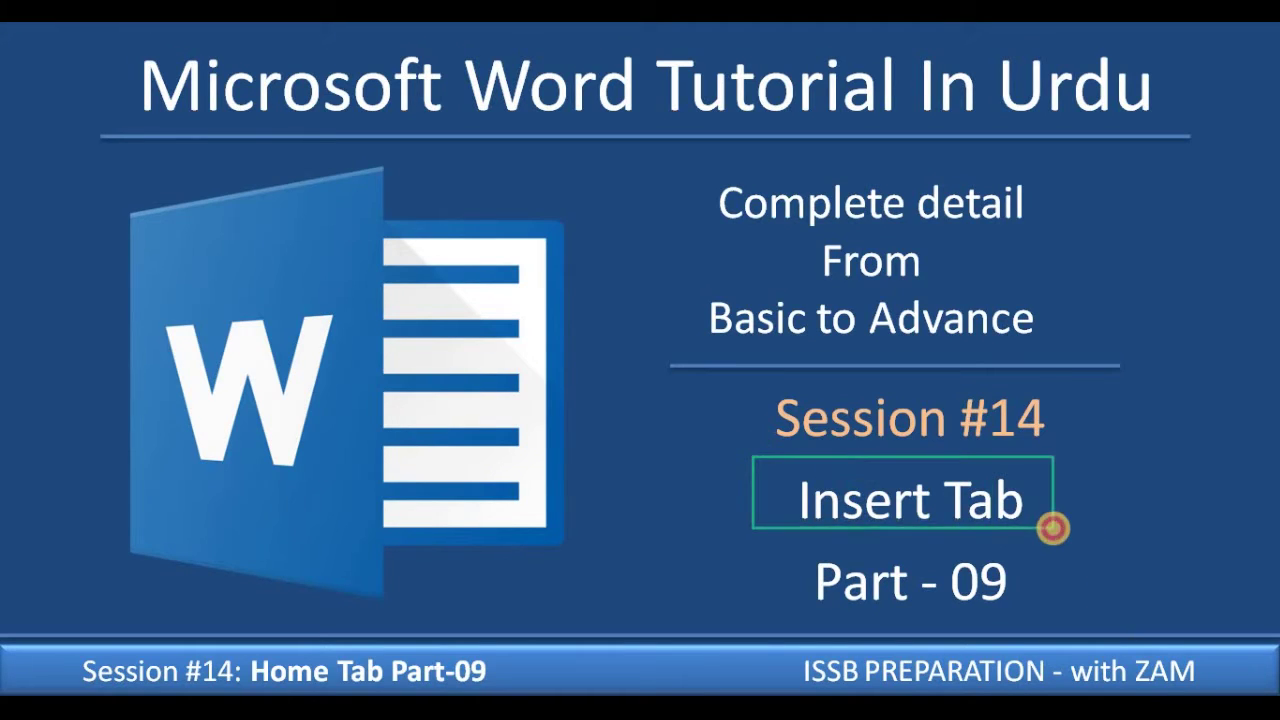
left_click_drag(772, 556, 1032, 609)
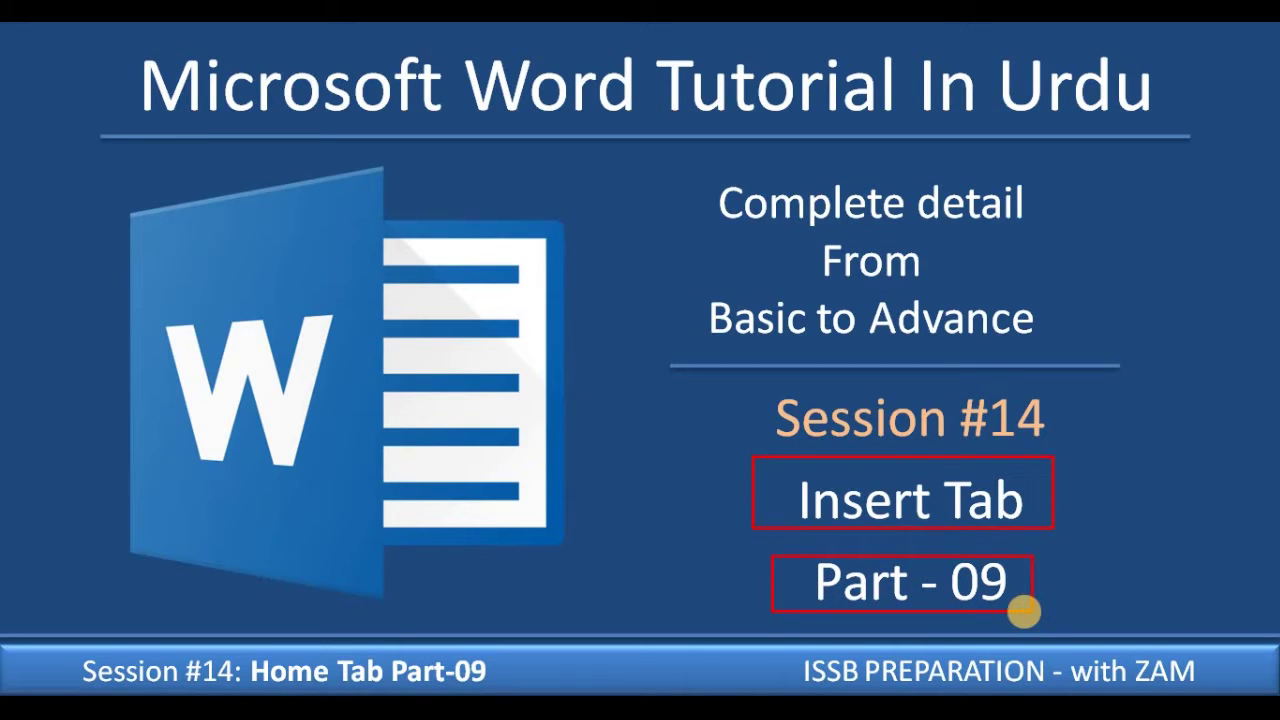
key("alt+Tab")
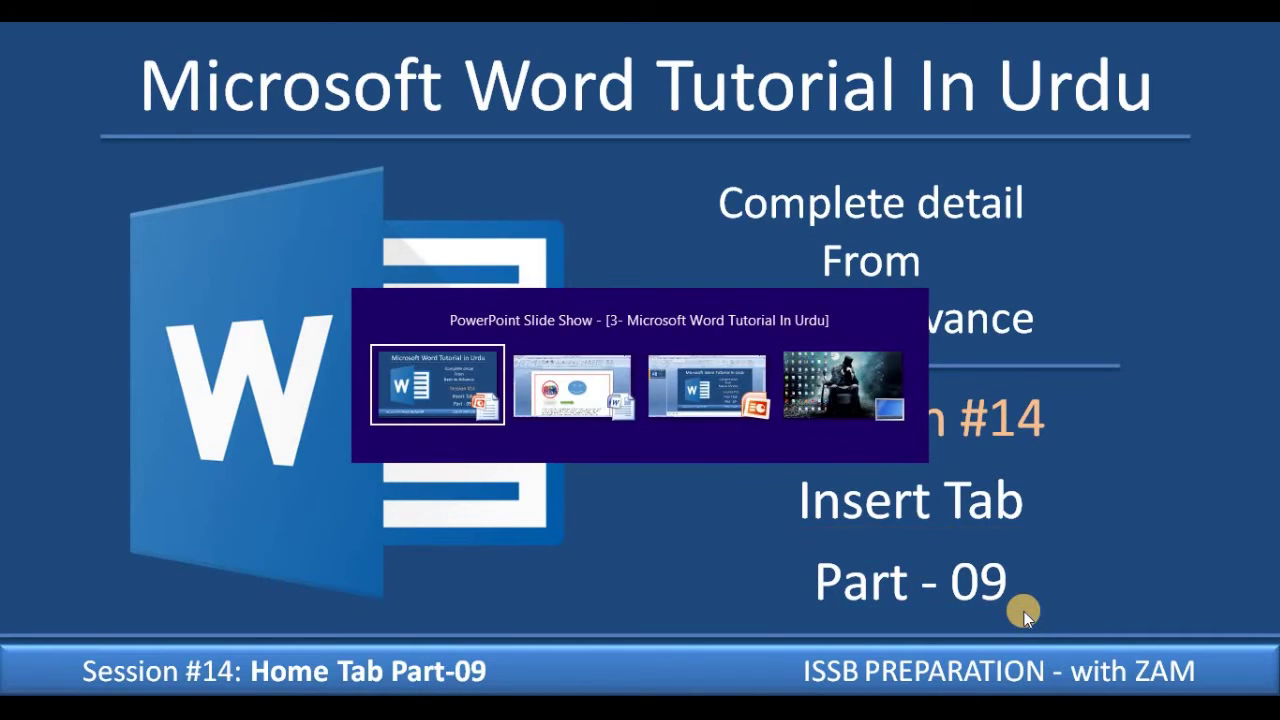
key("alt+Tab")
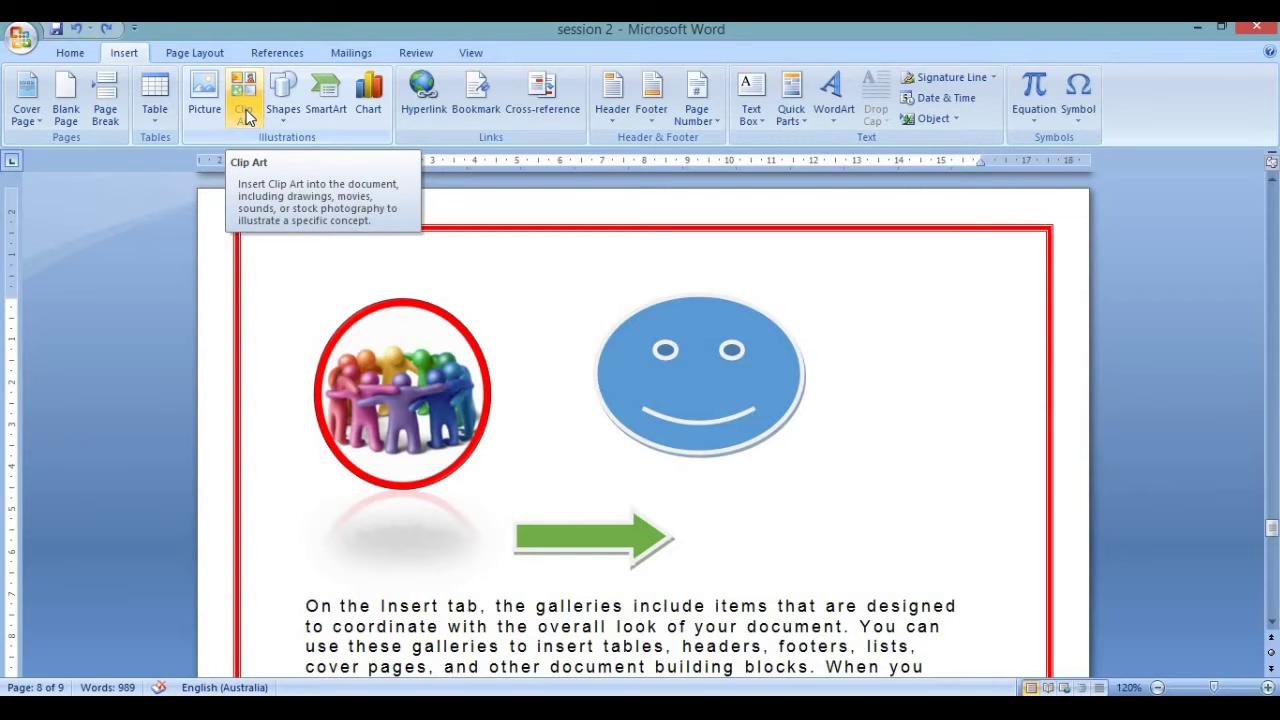
- Add a blank page after page 8's picture, smiley face and arrow
left_click(284, 110)
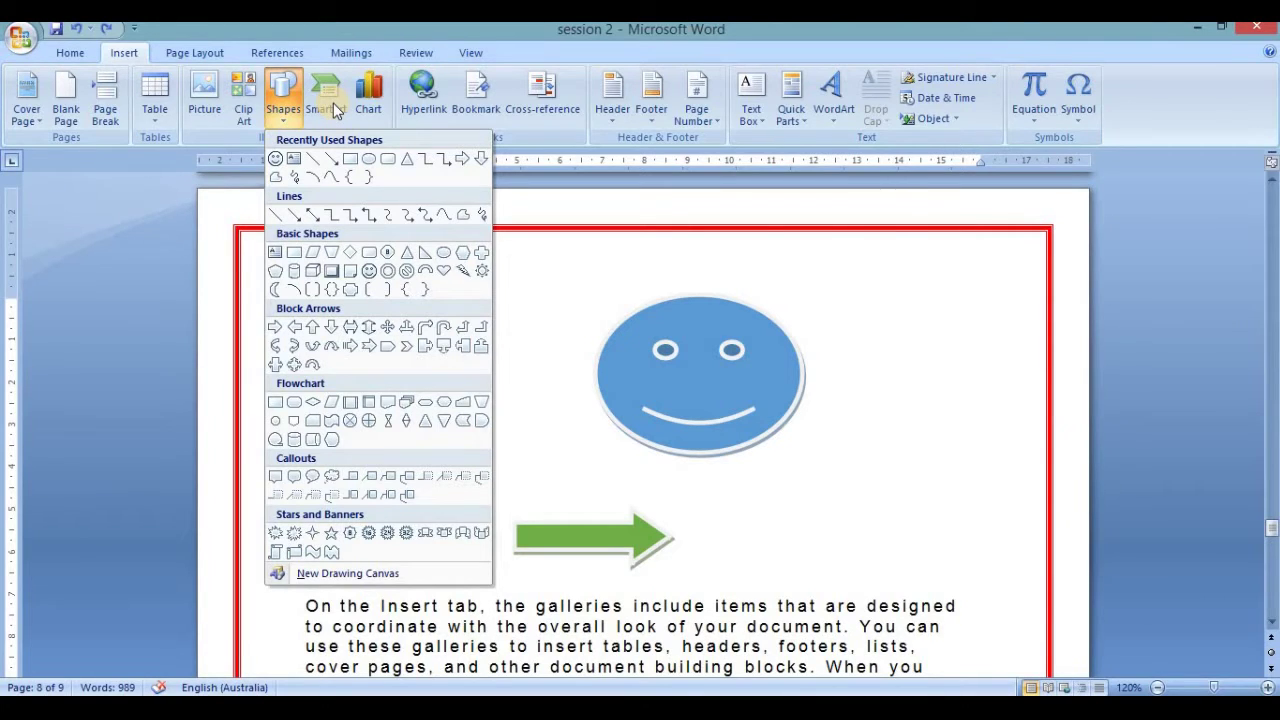
left_click(994, 343)
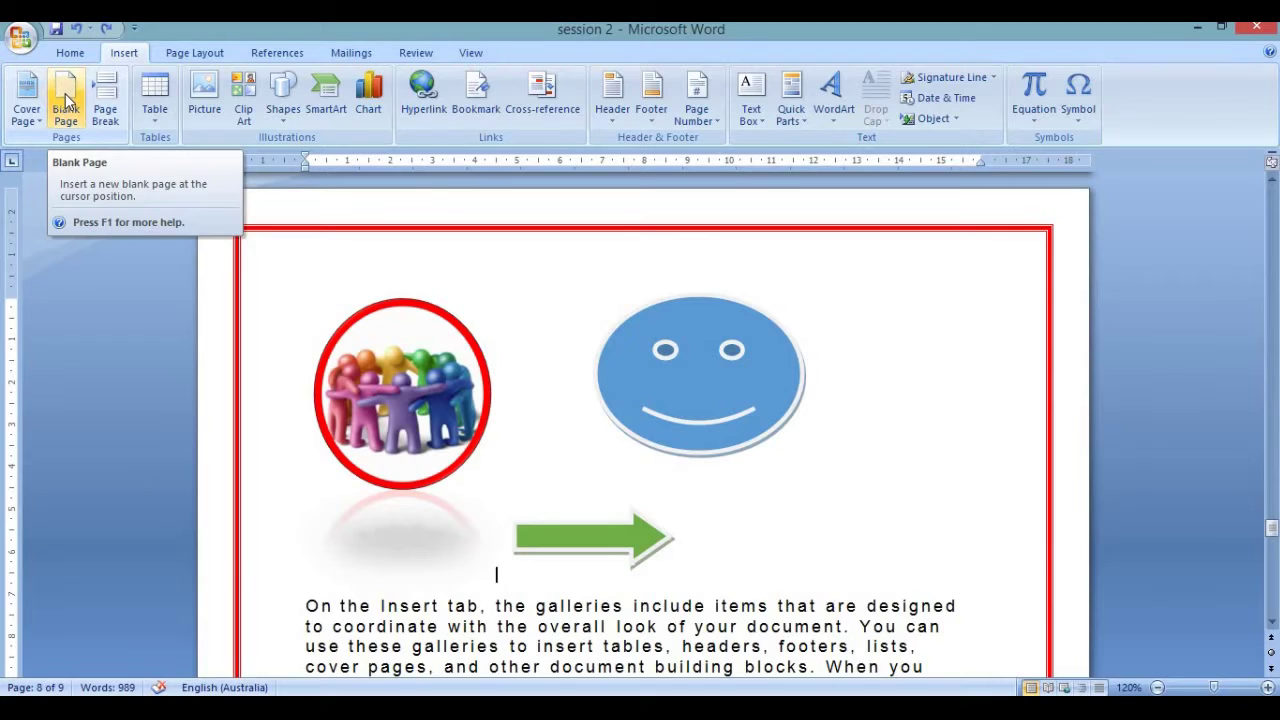
left_click(66, 100)
- Scroll to the new red-bordered page 9 and start a SmartArt graphic
scroll(437, 543, "down", 3)
scroll(428, 554, "down", 3)
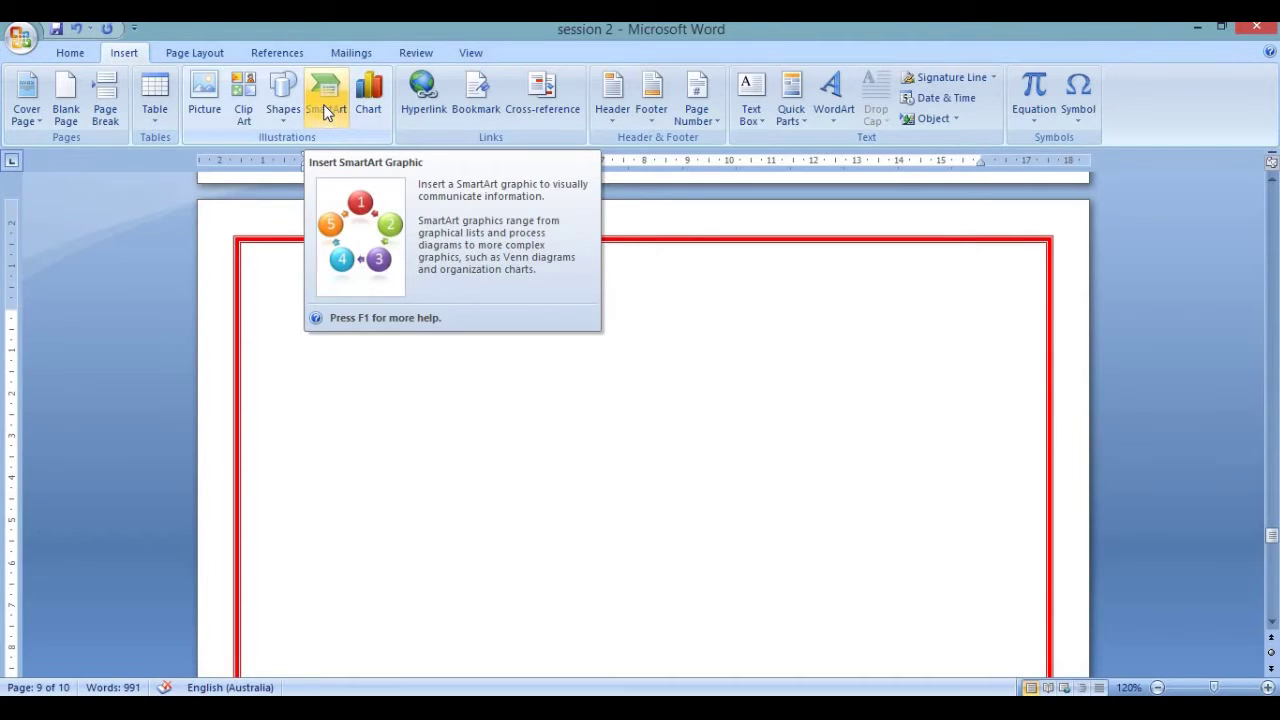
left_click(326, 108)
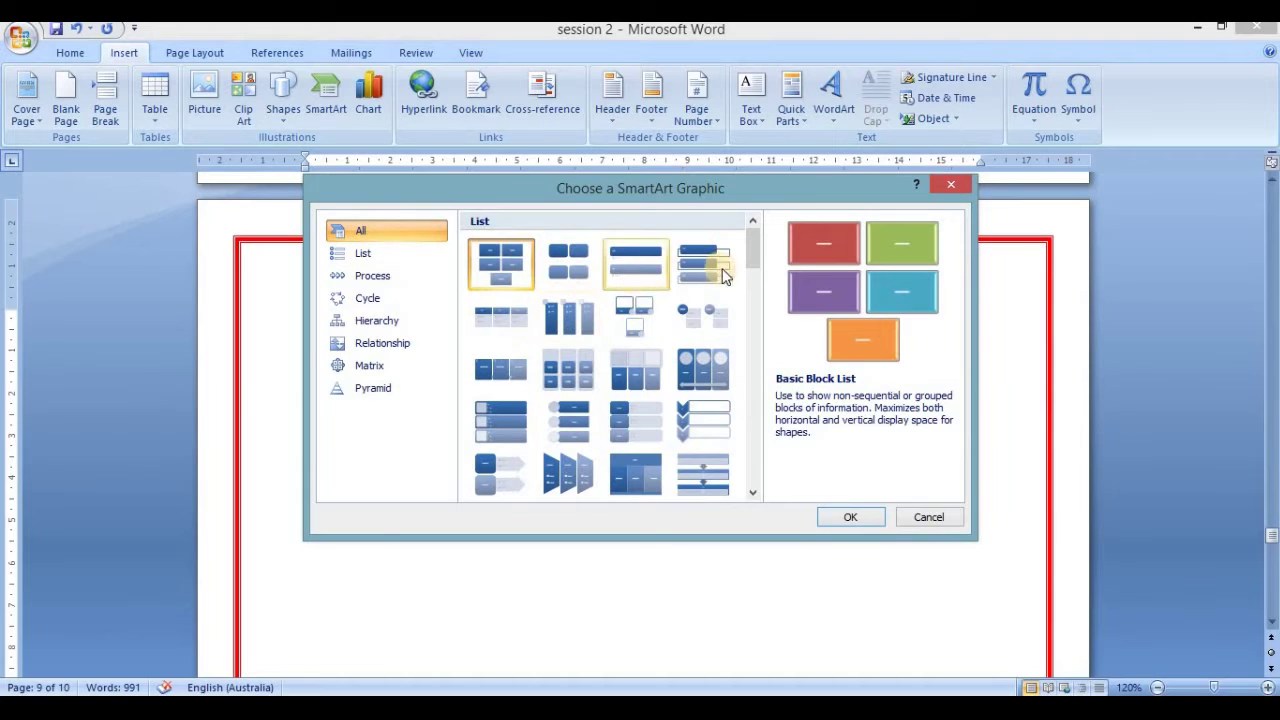
- Place a Vertical Box List SmartArt with three empty [Text] boxes on page 9
left_click_drag(754, 245, 755, 265)
scroll(750, 258, "up", 1)
scroll(748, 255, "up", 1)
scroll(730, 258, "up", 1)
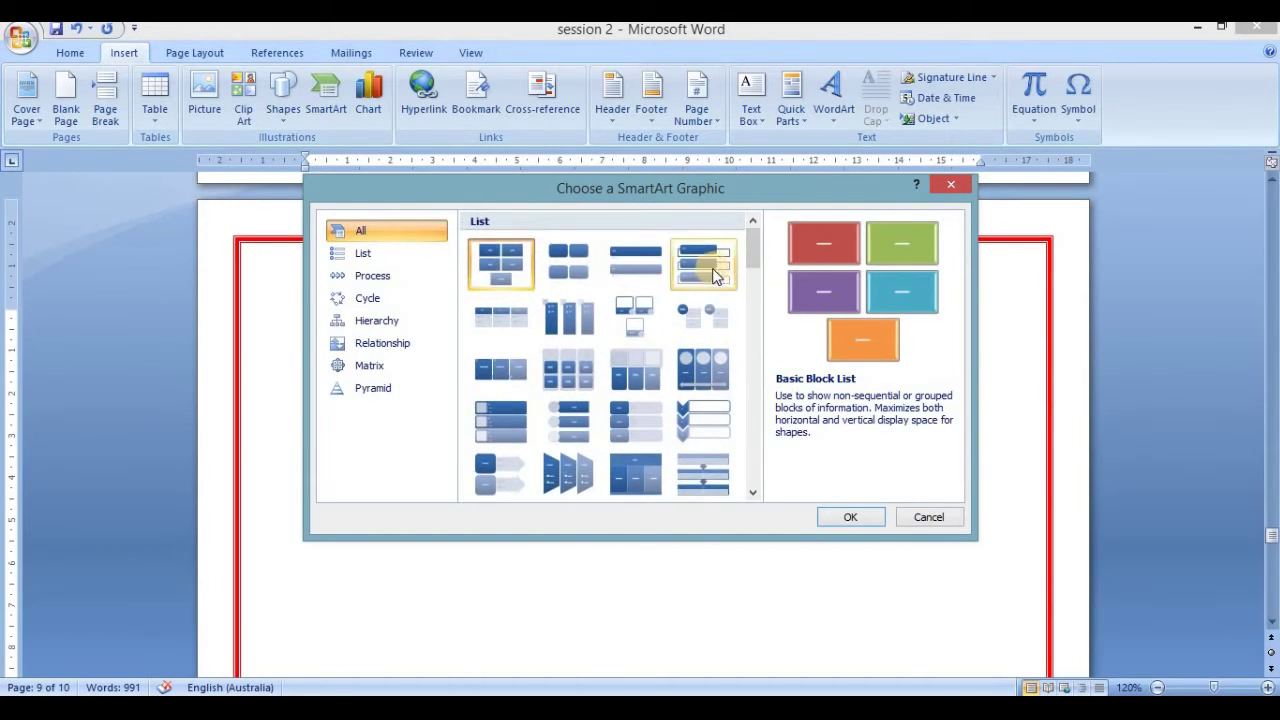
left_click(705, 268)
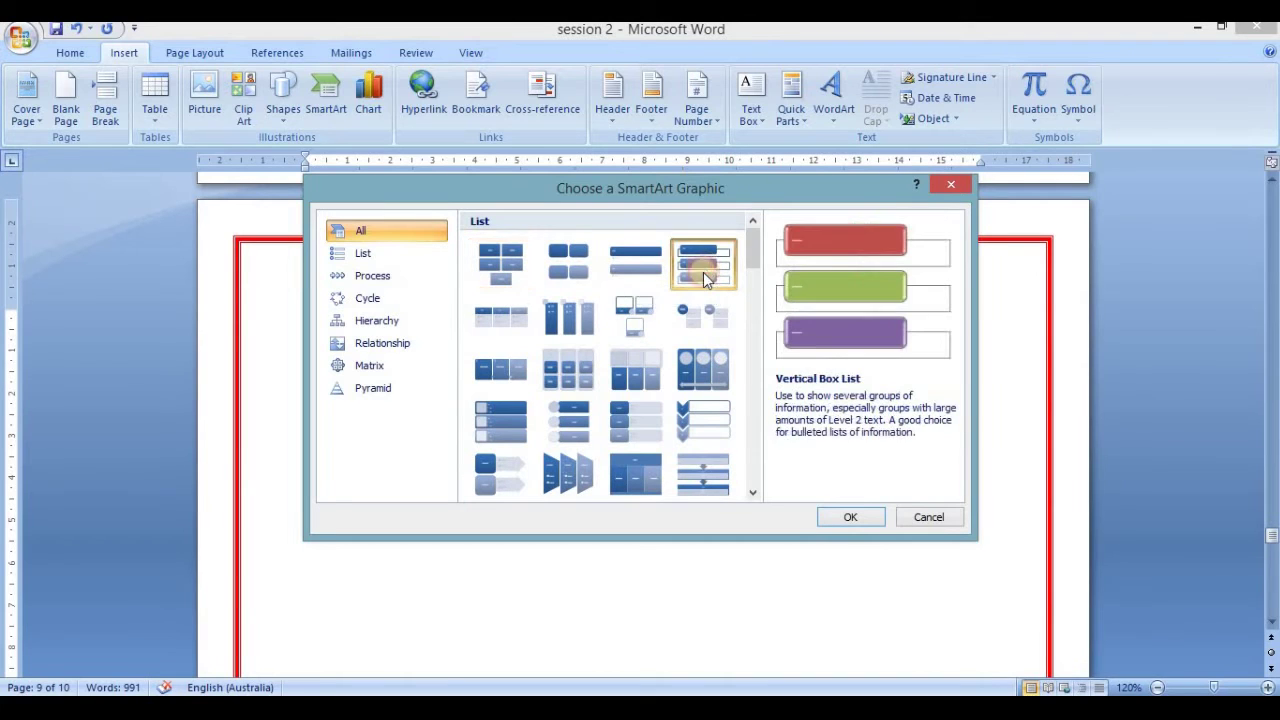
left_click(858, 520)
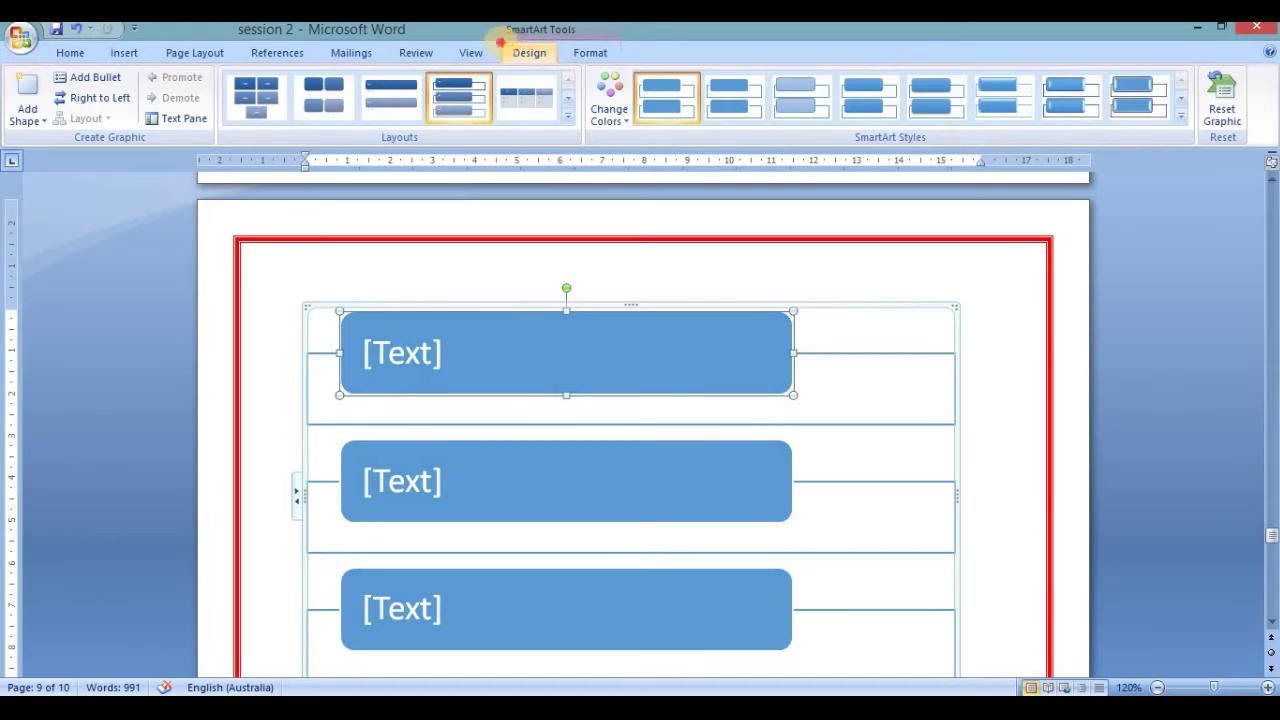
- Review the SmartArt layouts, keep Vertical Box List, and bring up the colour schemes
left_click_drag(568, 44, 634, 68)
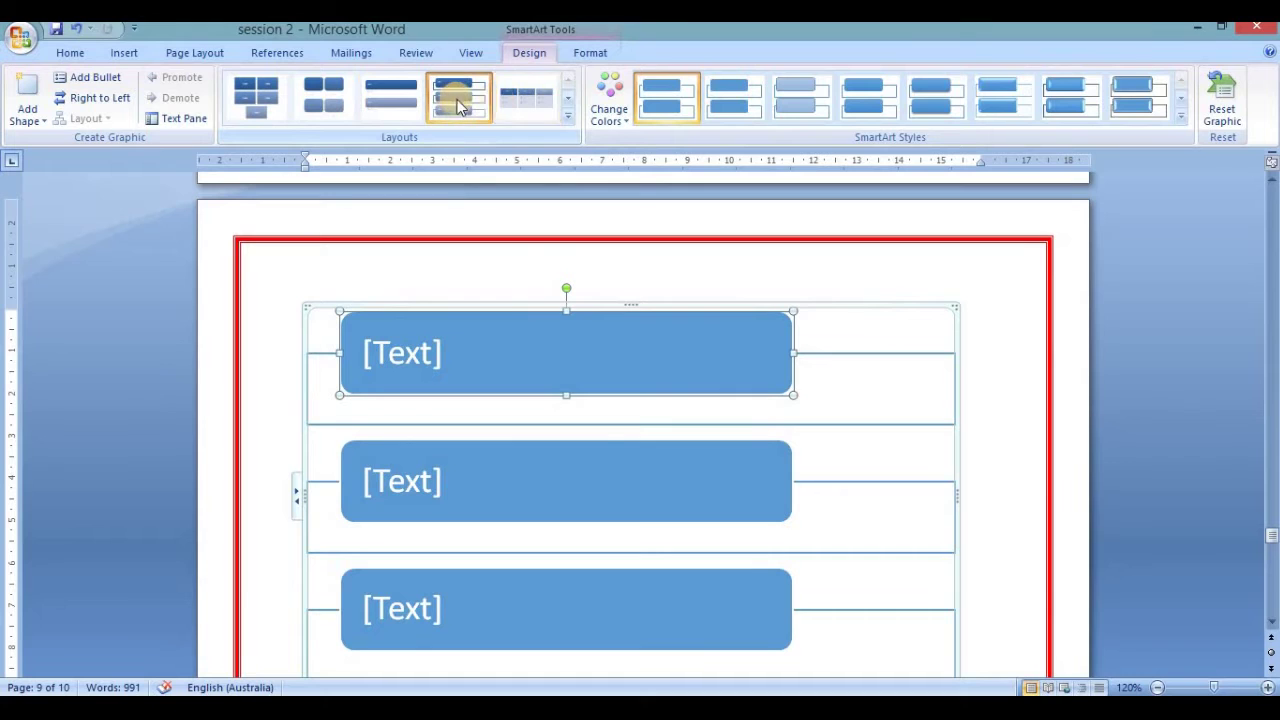
left_click(567, 117)
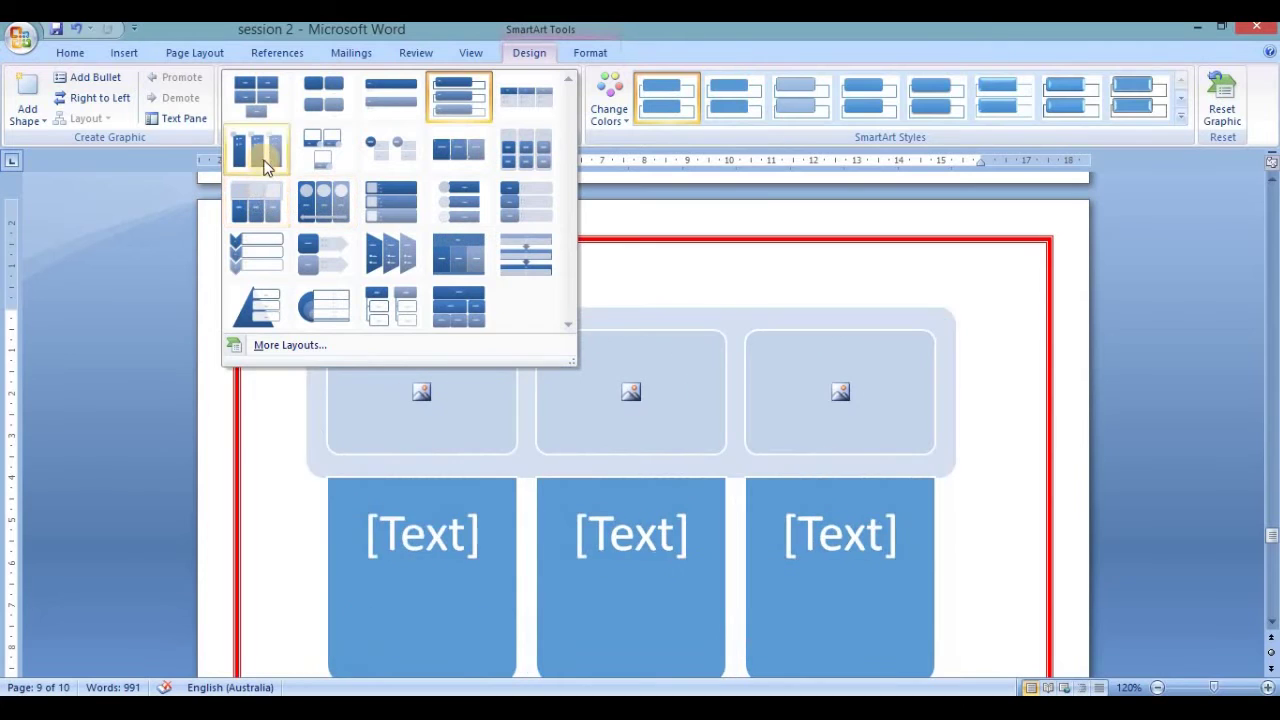
left_click(540, 60)
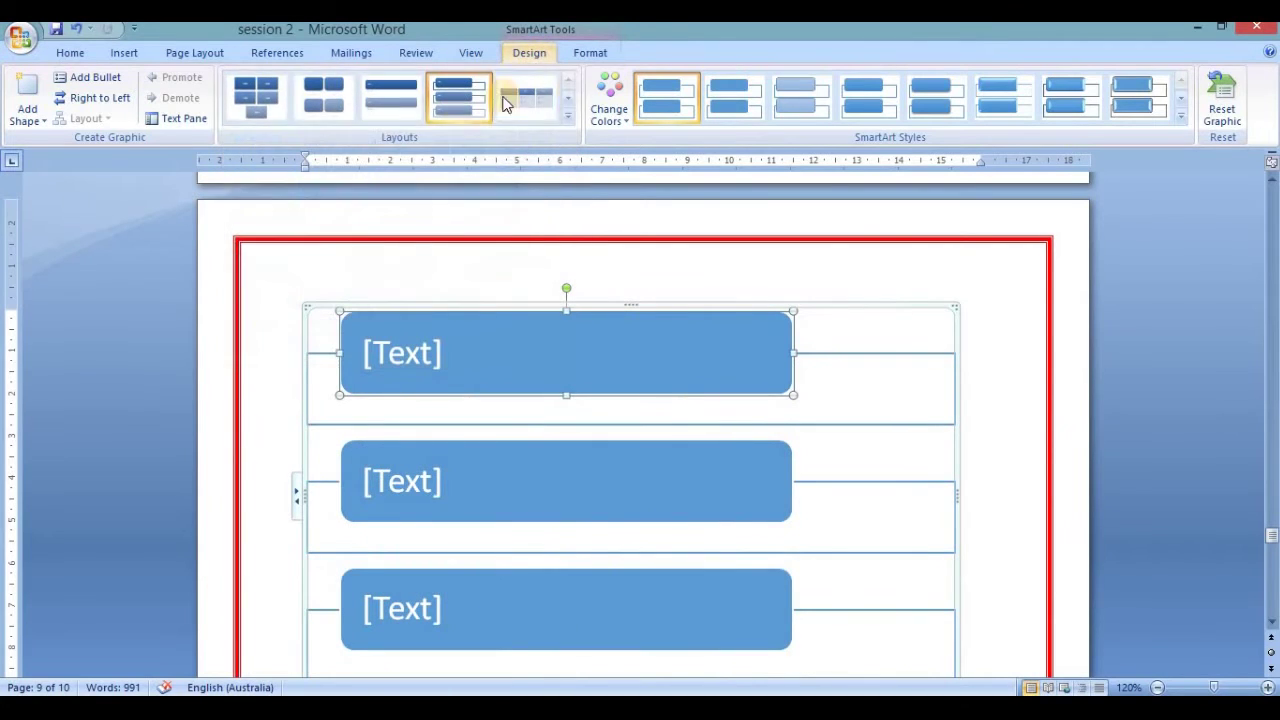
left_click(612, 112)
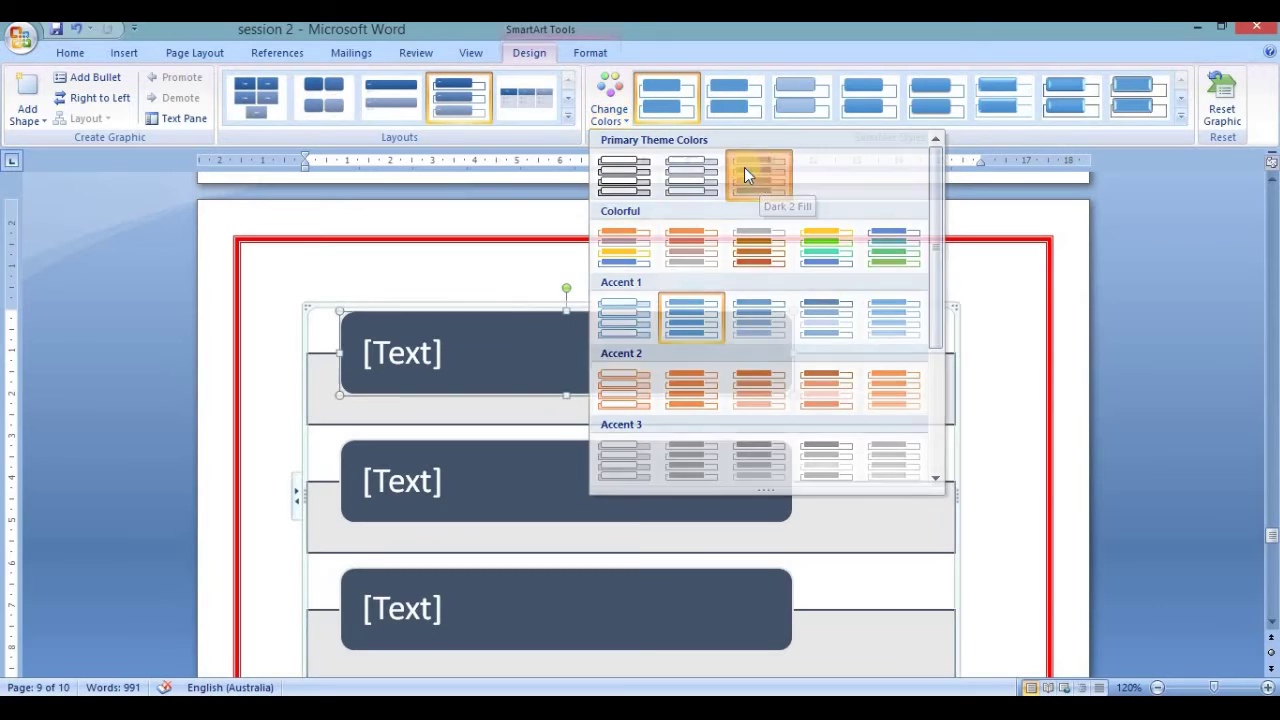
- Apply the Dark 2 Fill colour scheme and the last tilted 3-D SmartArt style
left_click(758, 176)
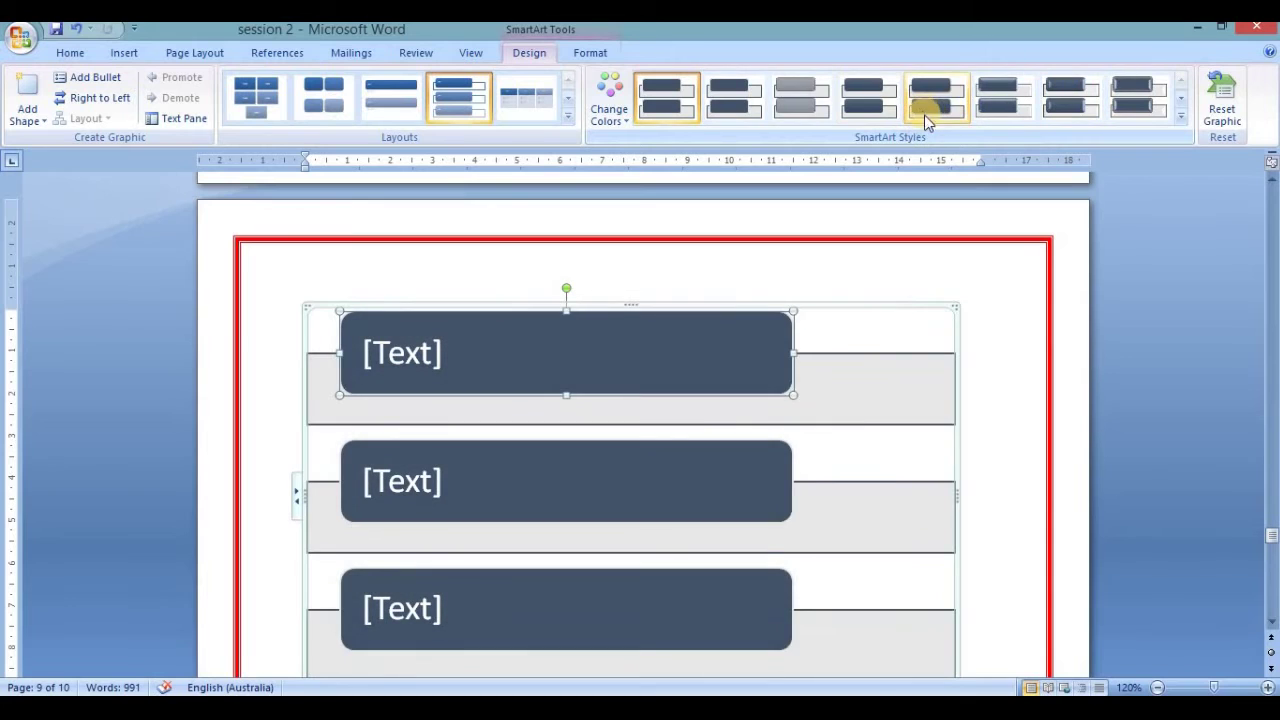
left_click(1182, 121)
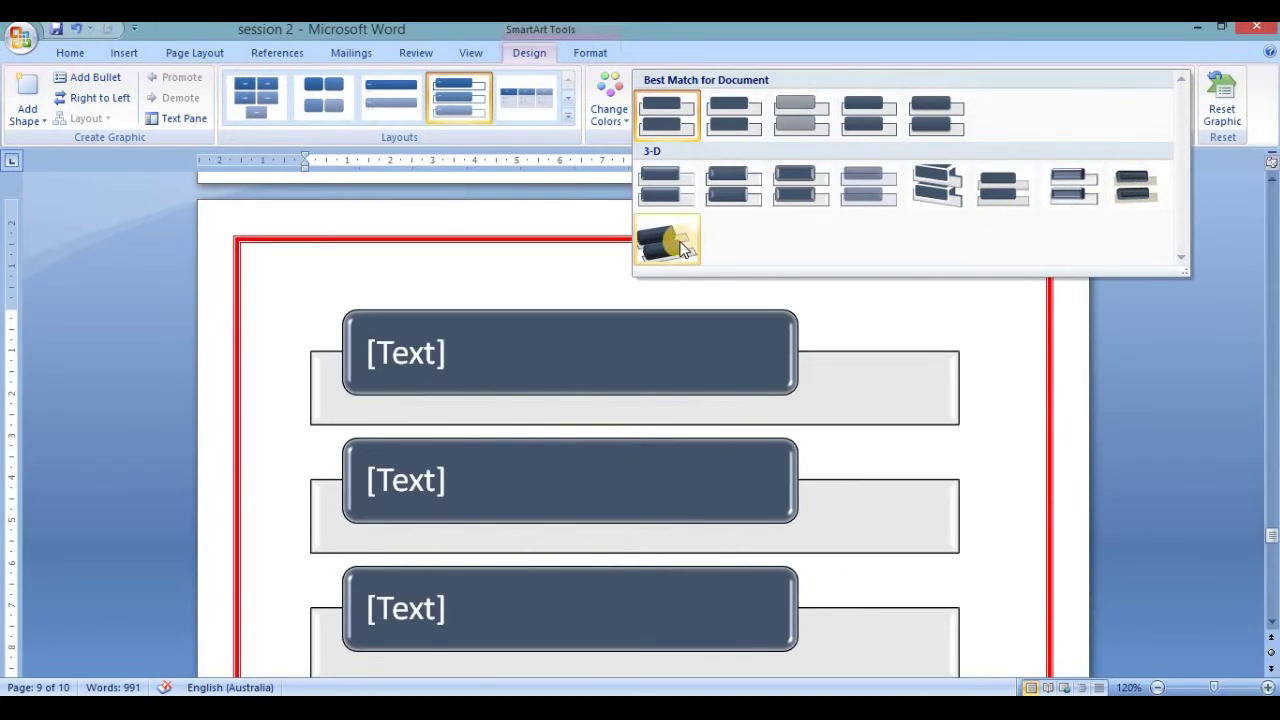
left_click(674, 241)
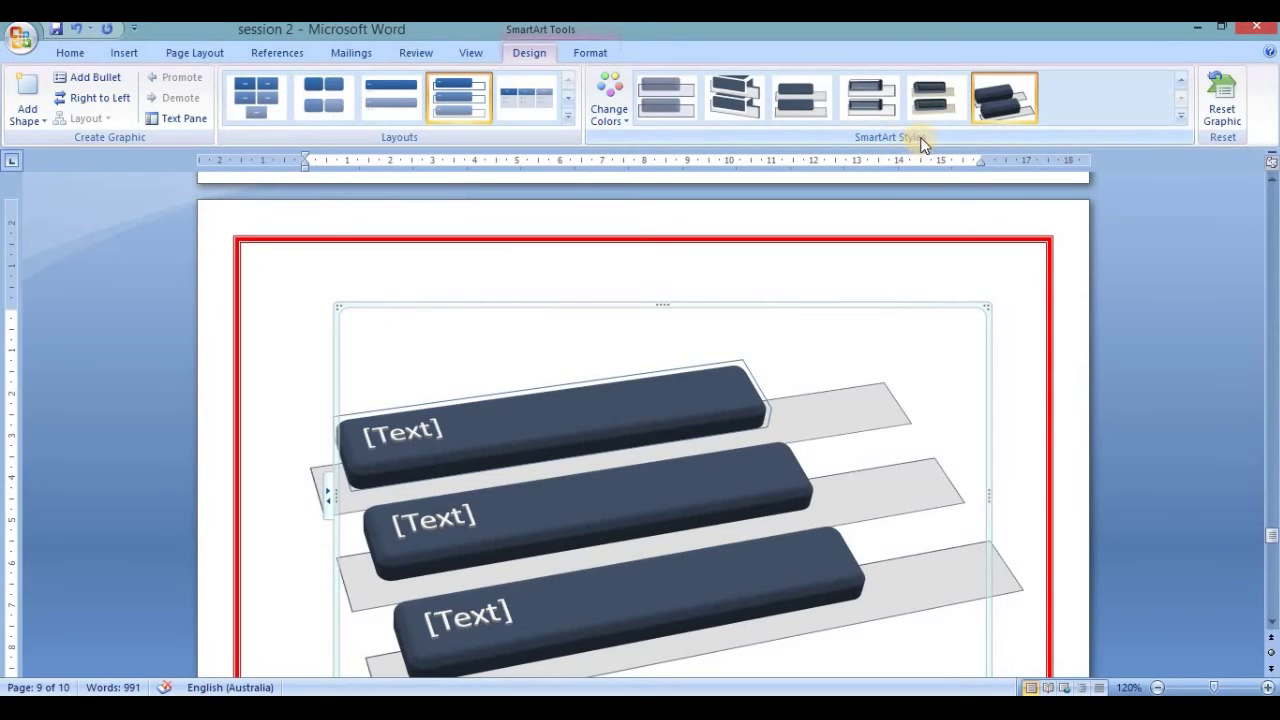
left_click(625, 119)
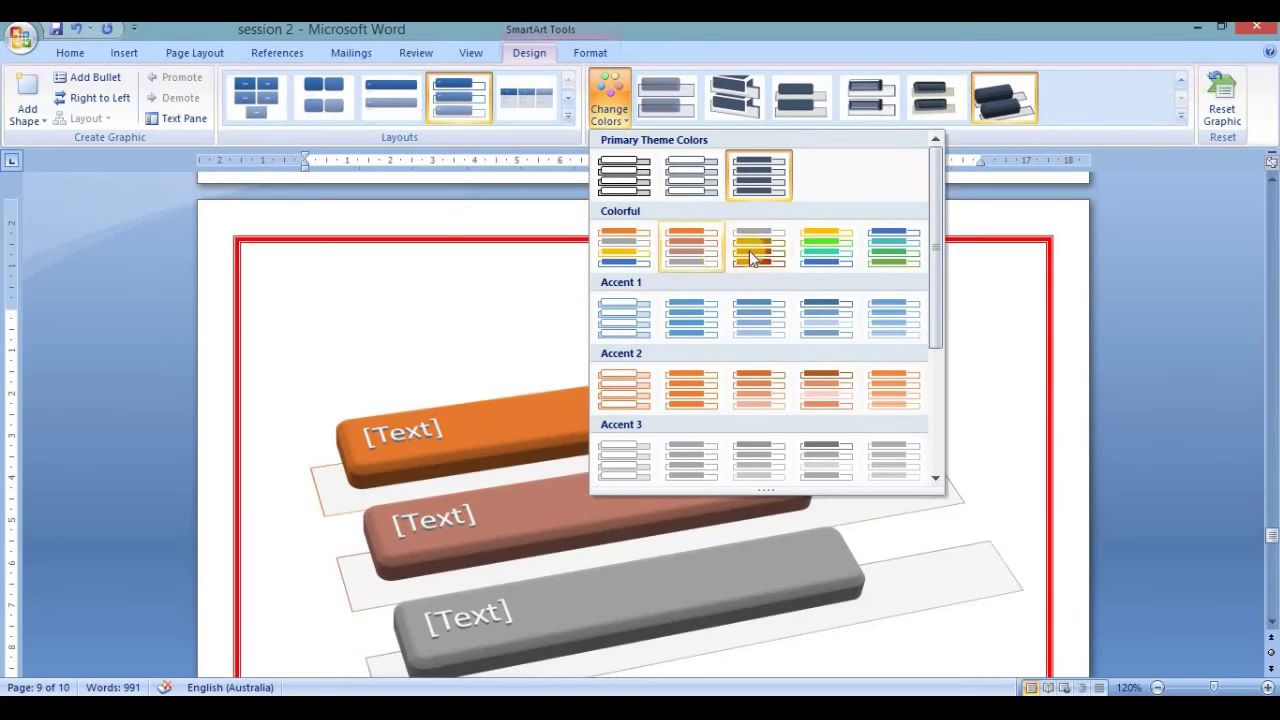
left_click(758, 175)
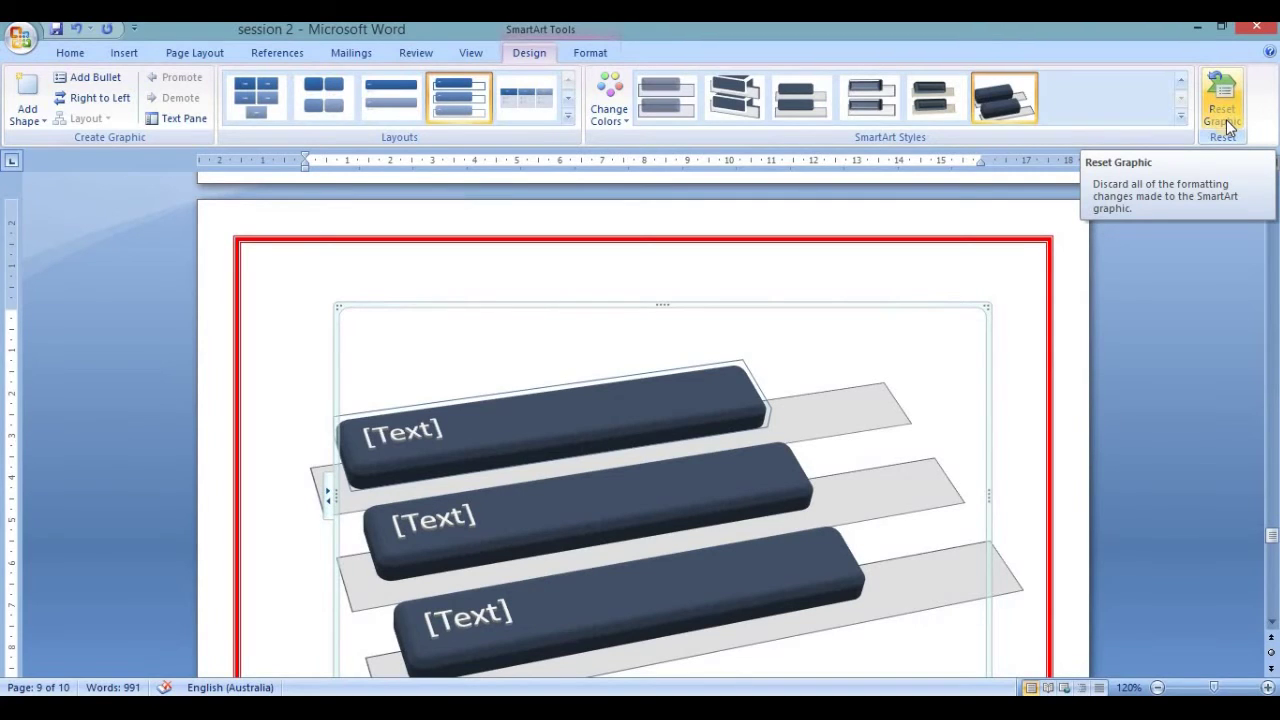
- Preview shape styles, fill, outline and shadow effects without applying any, then return to Design
left_click(594, 54)
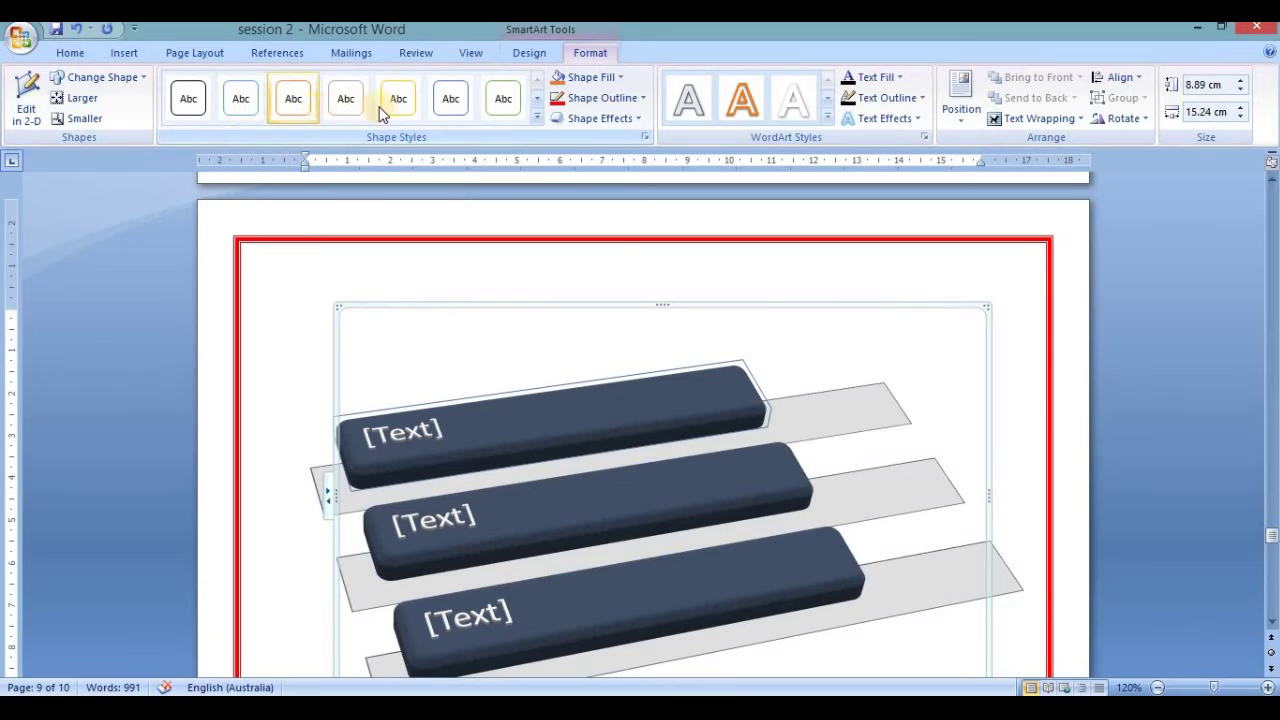
left_click(537, 117)
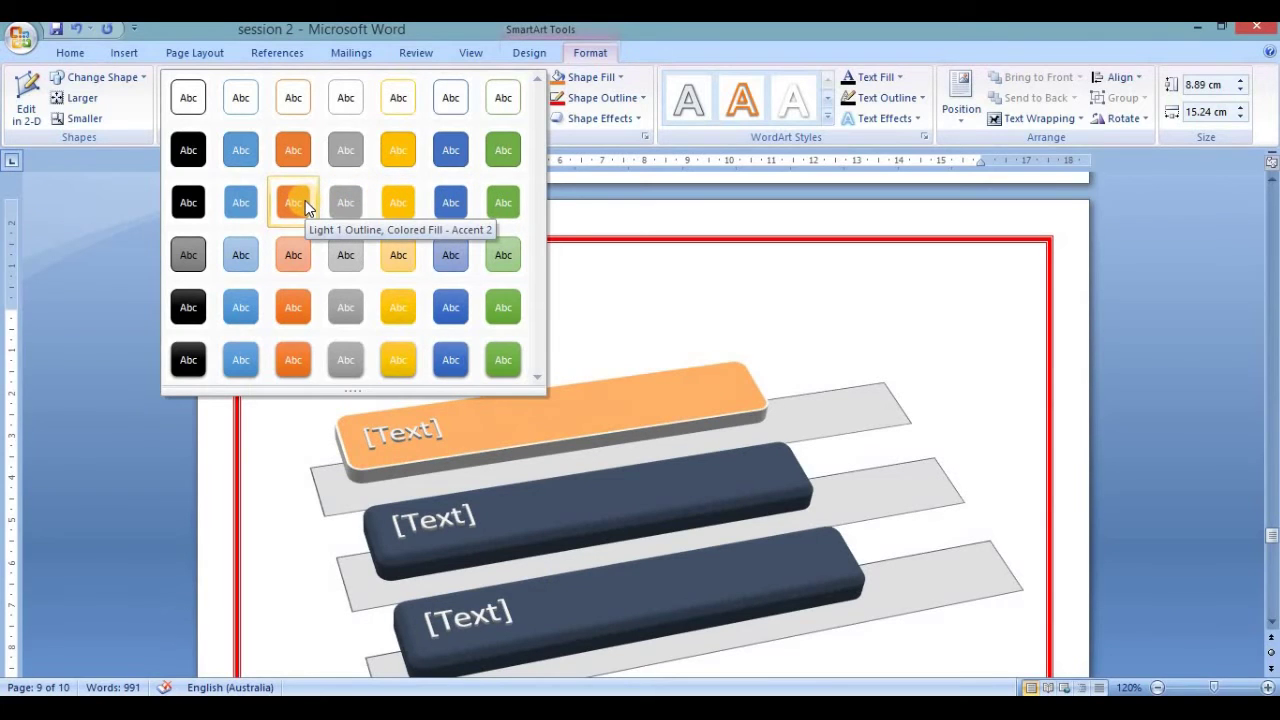
left_click(590, 58)
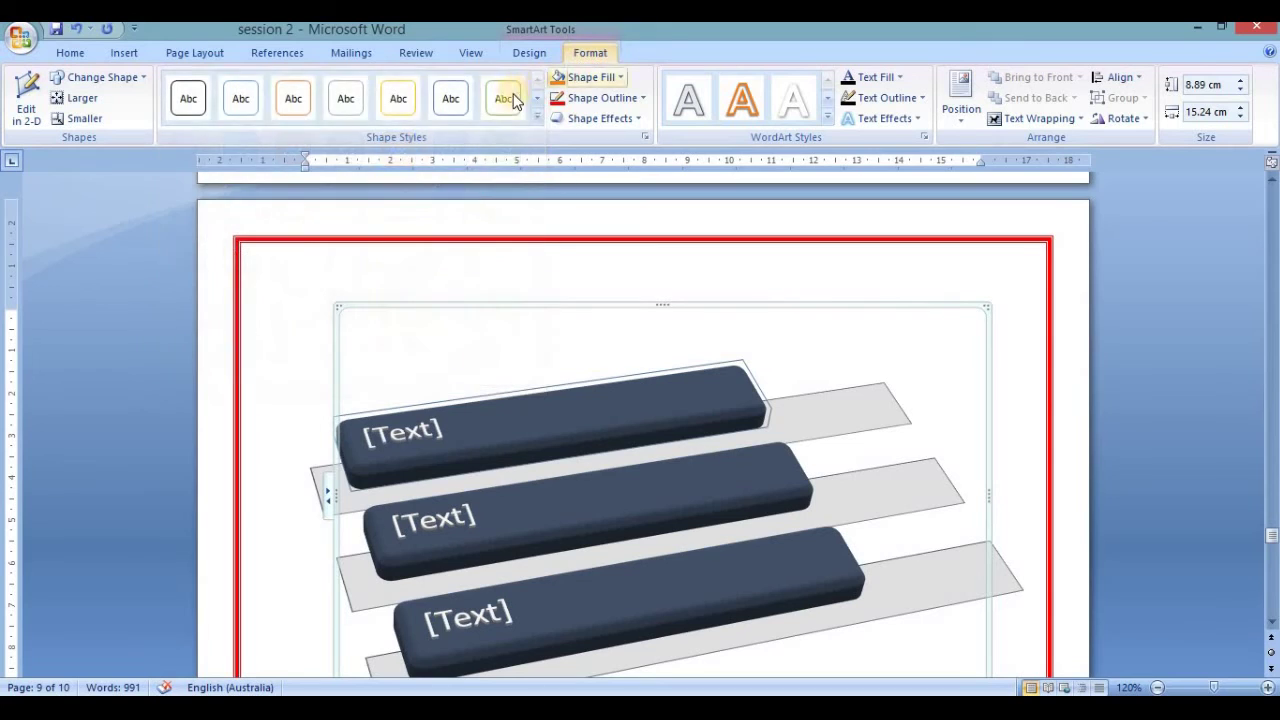
left_click(613, 80)
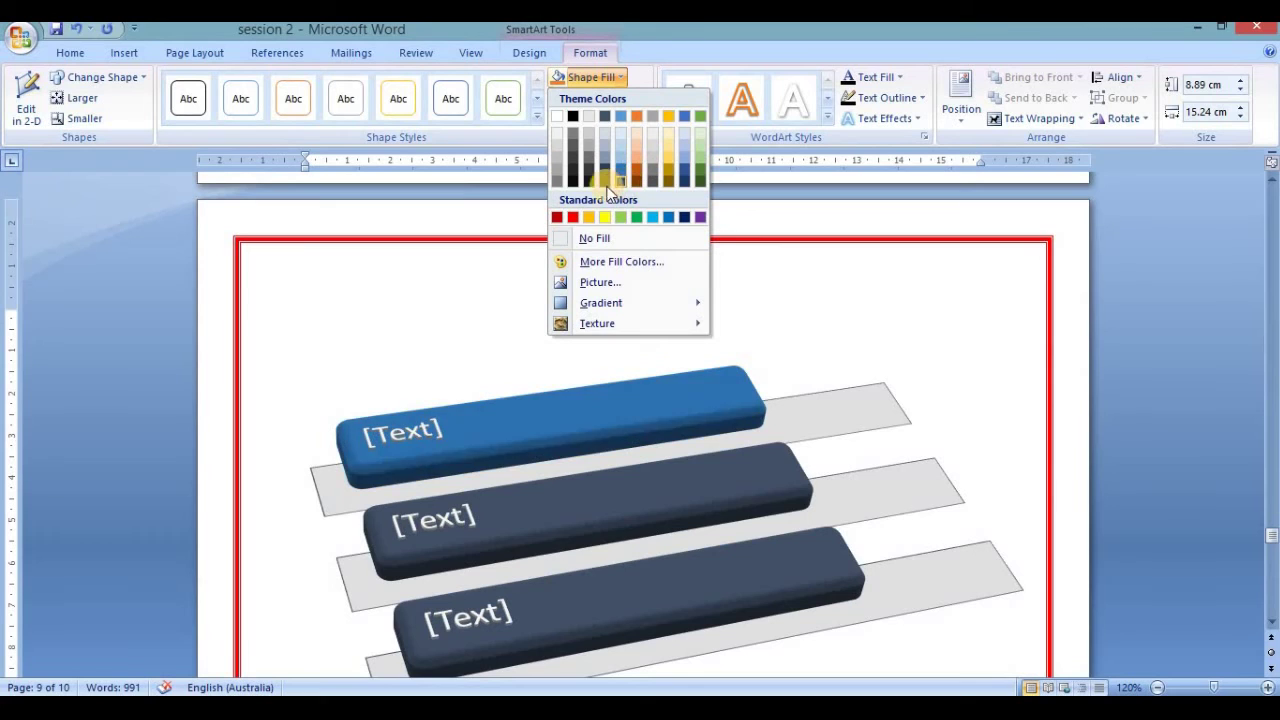
left_click(620, 78)
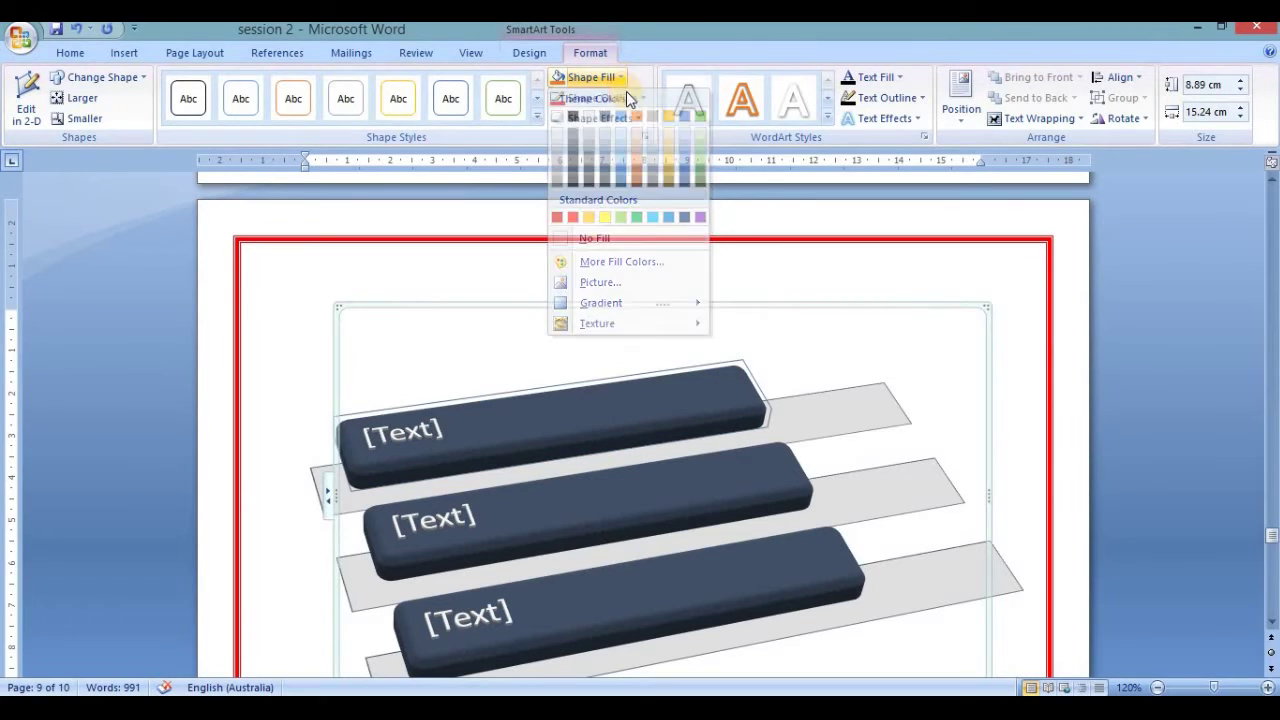
left_click(643, 98)
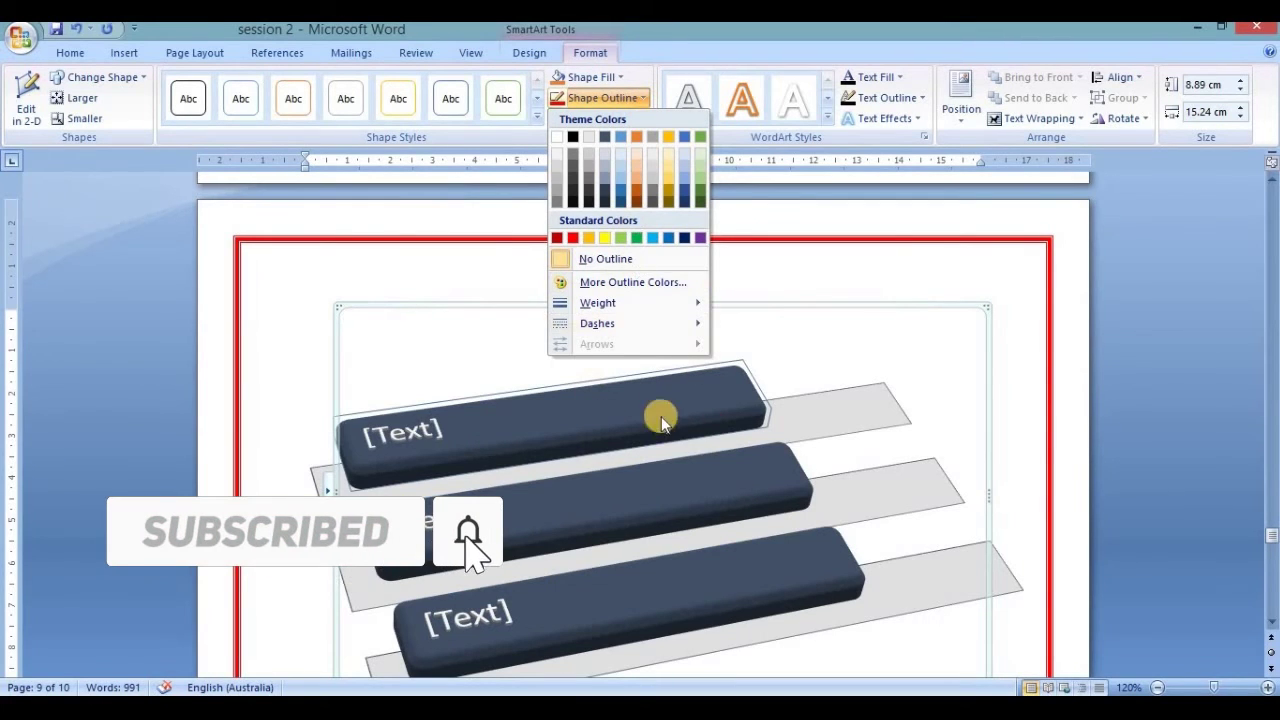
left_click(617, 190)
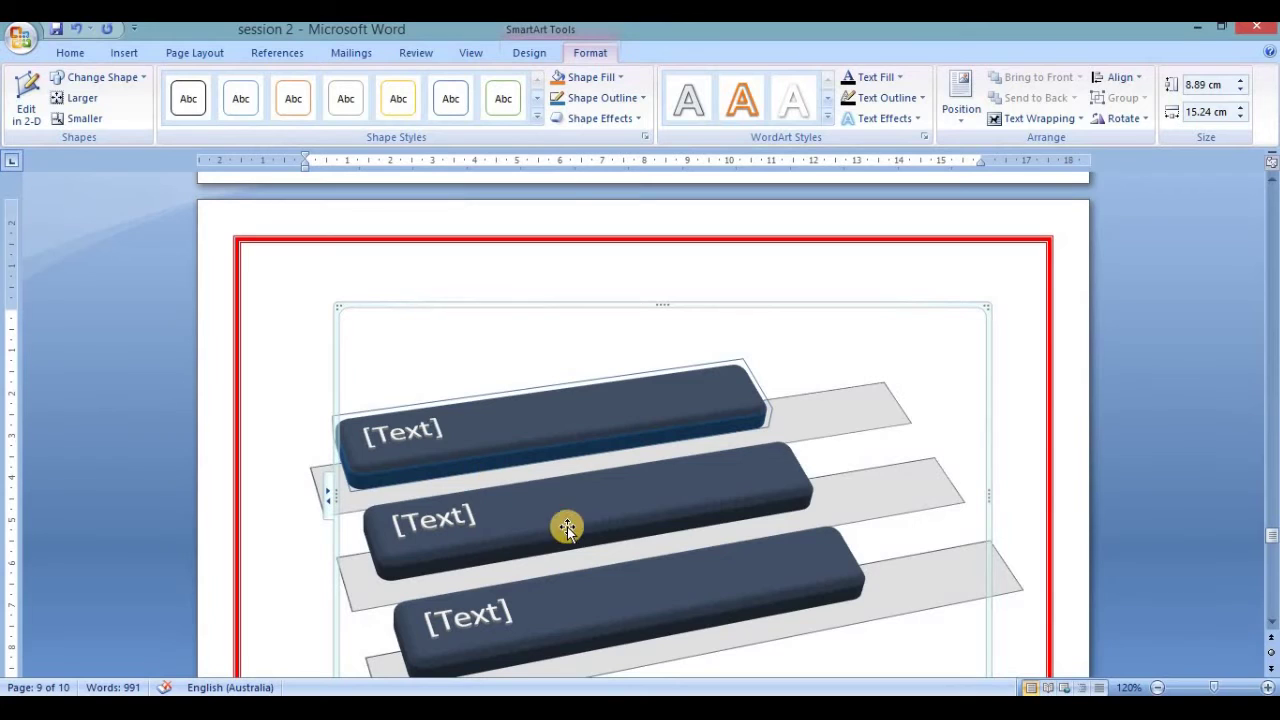
left_click(640, 118)
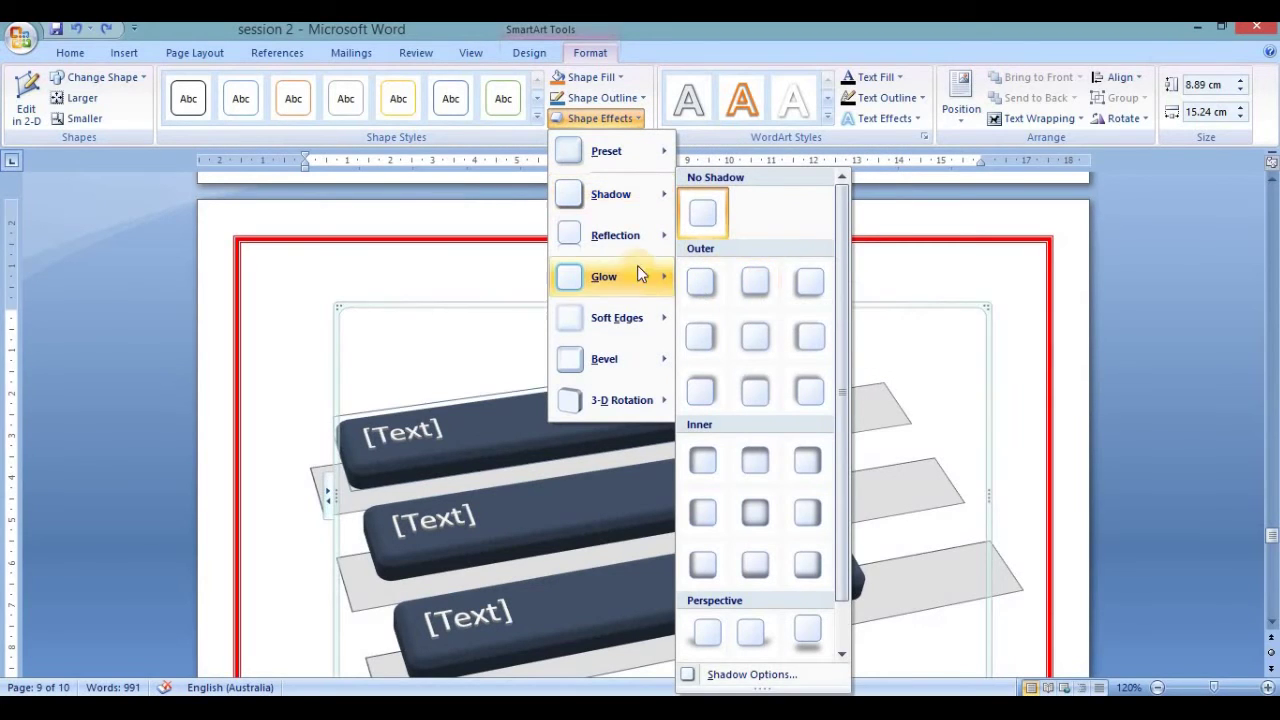
mouse_move(610, 194)
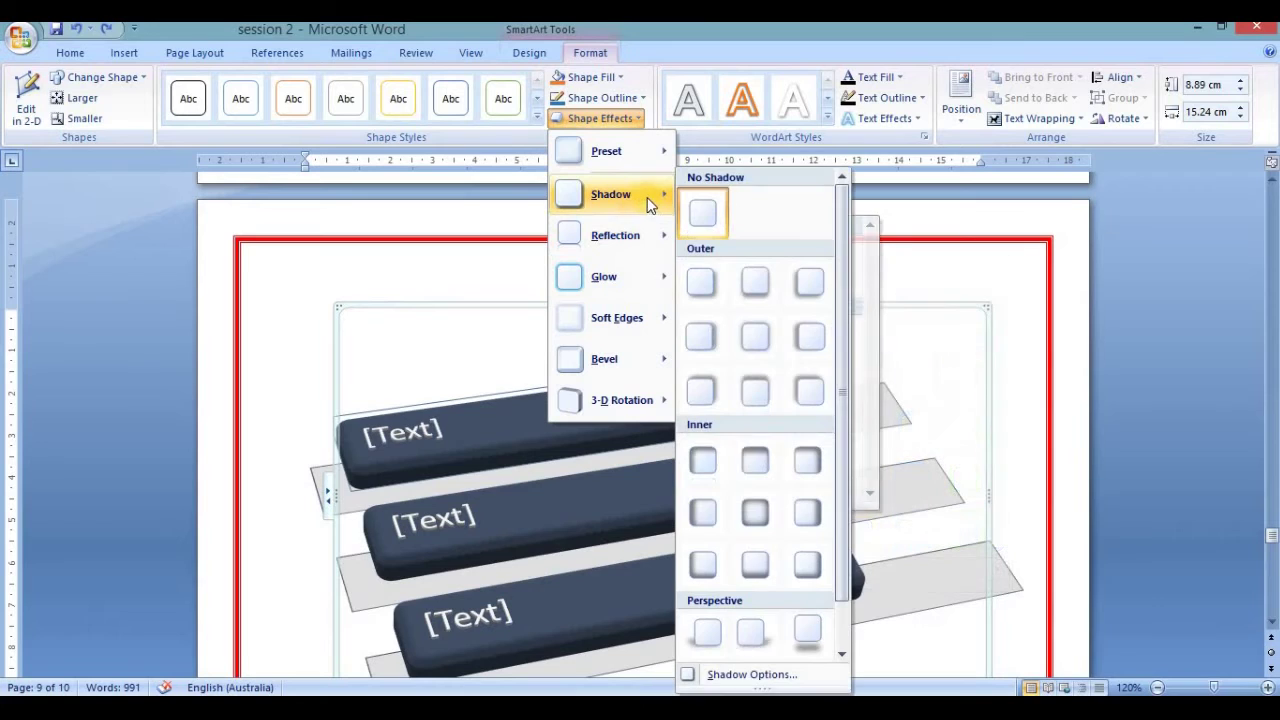
left_click(414, 432)
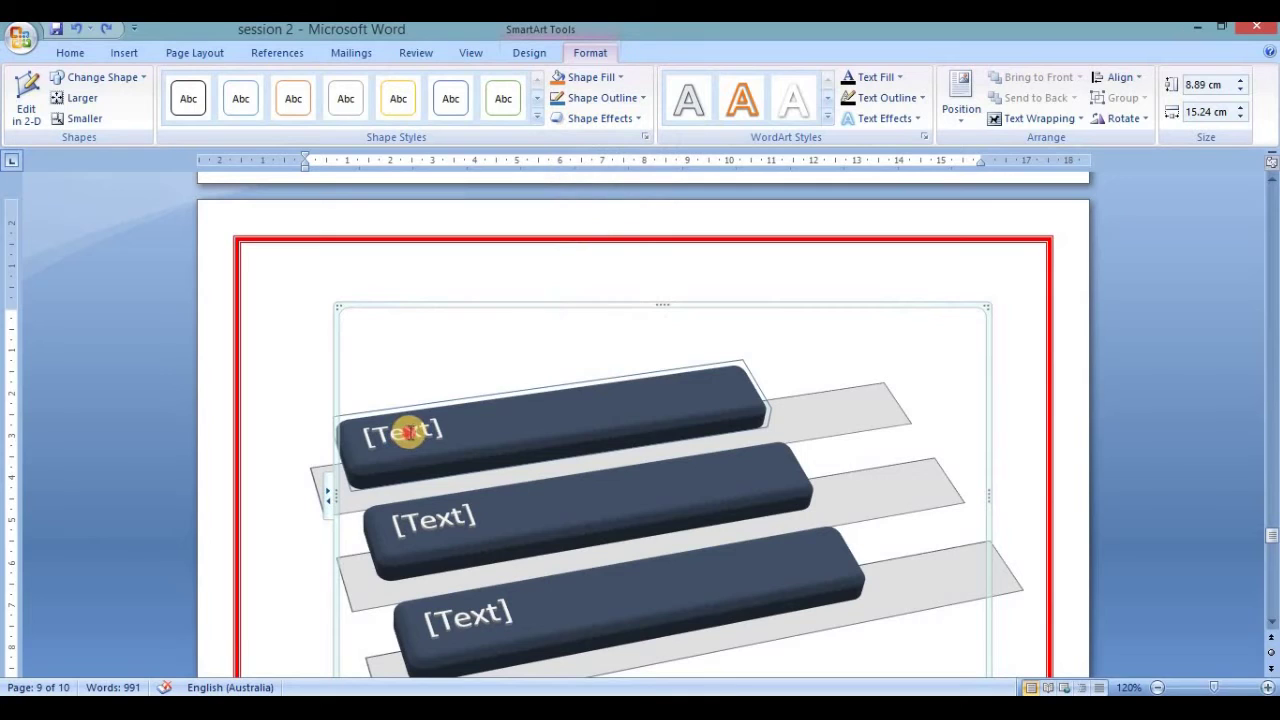
left_click(408, 432)
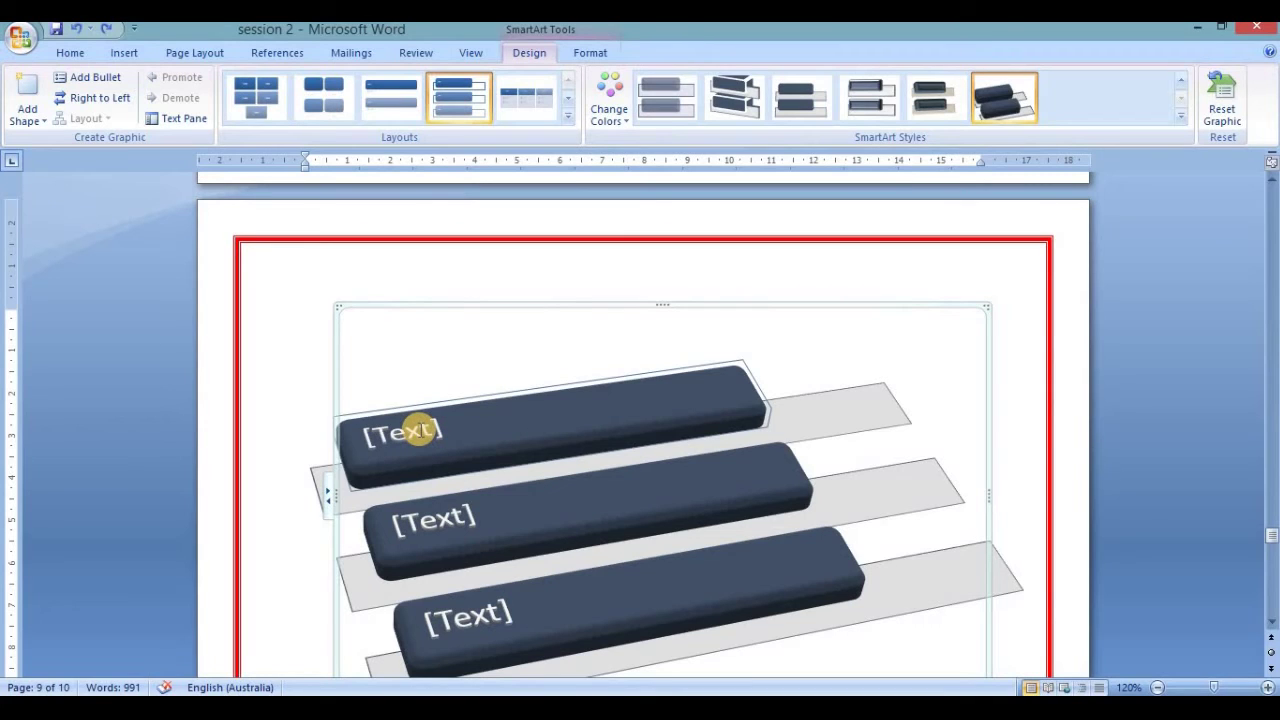
- Label the top three bars 'First Sem', 'Second Sem' and 'third sem', then select First Sem
left_click(424, 434)
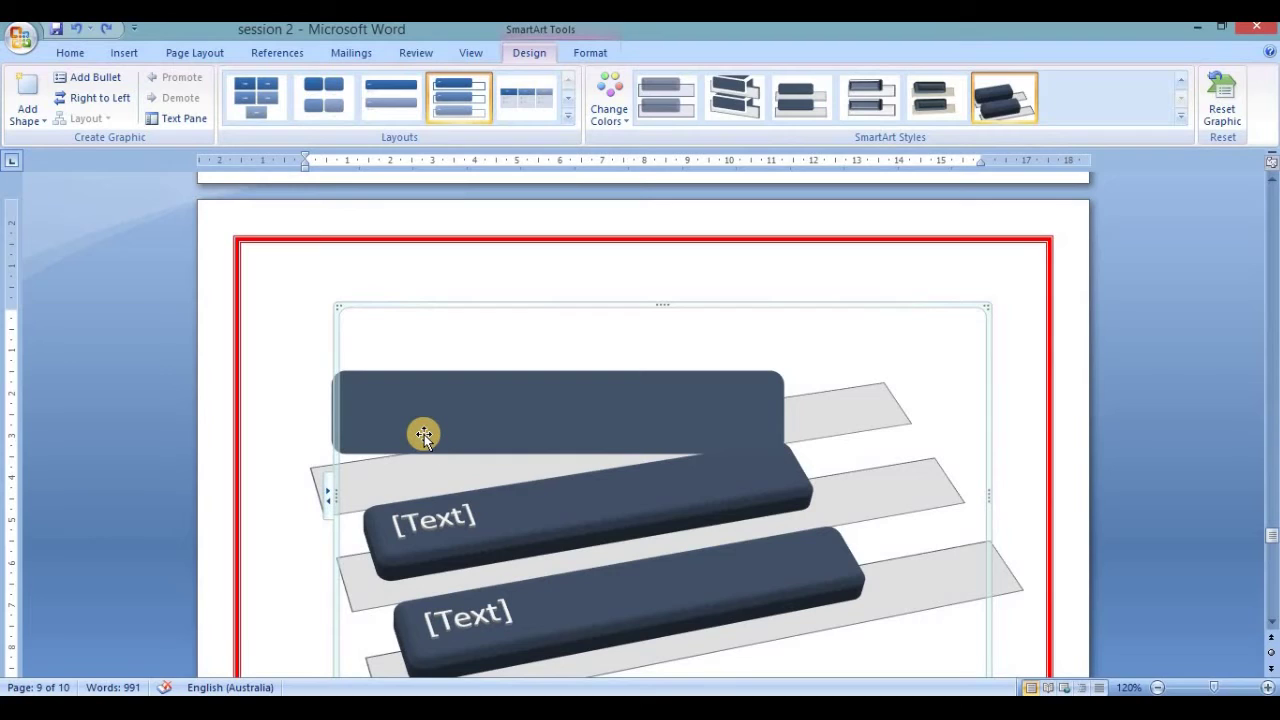
type("First ")
type("Sem")
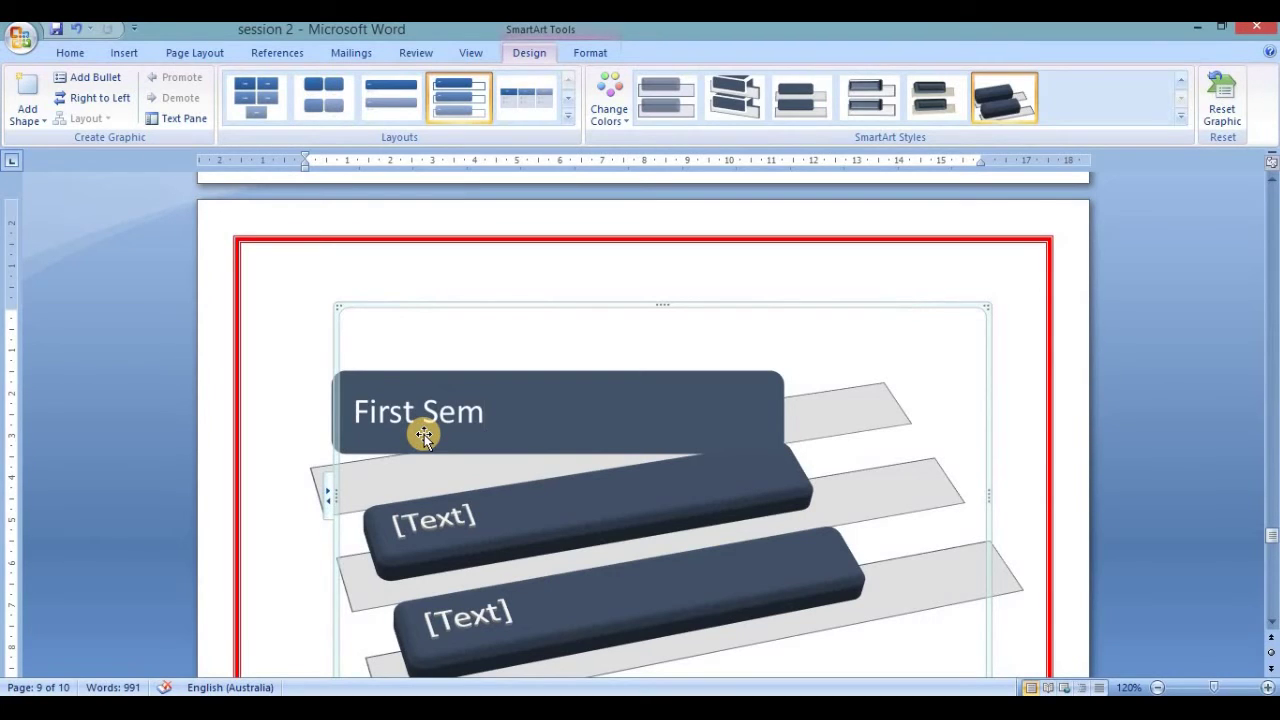
left_click(462, 531)
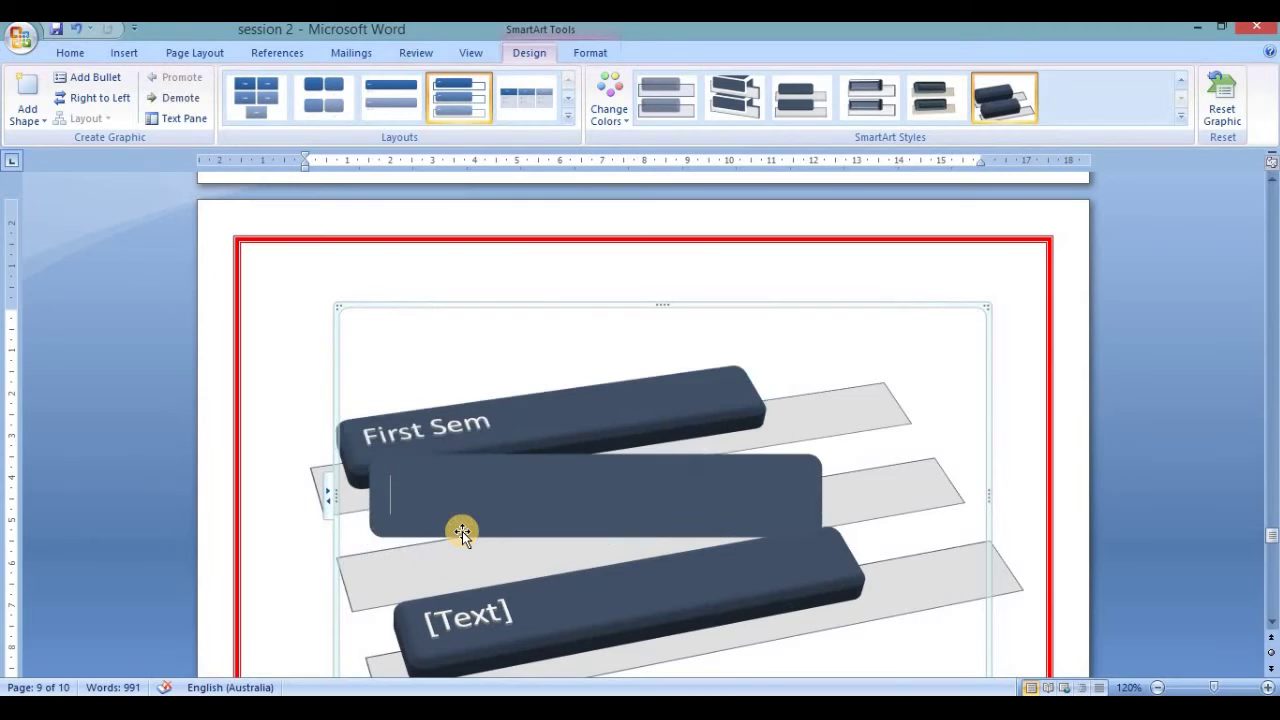
type("Se")
type("cond Sem")
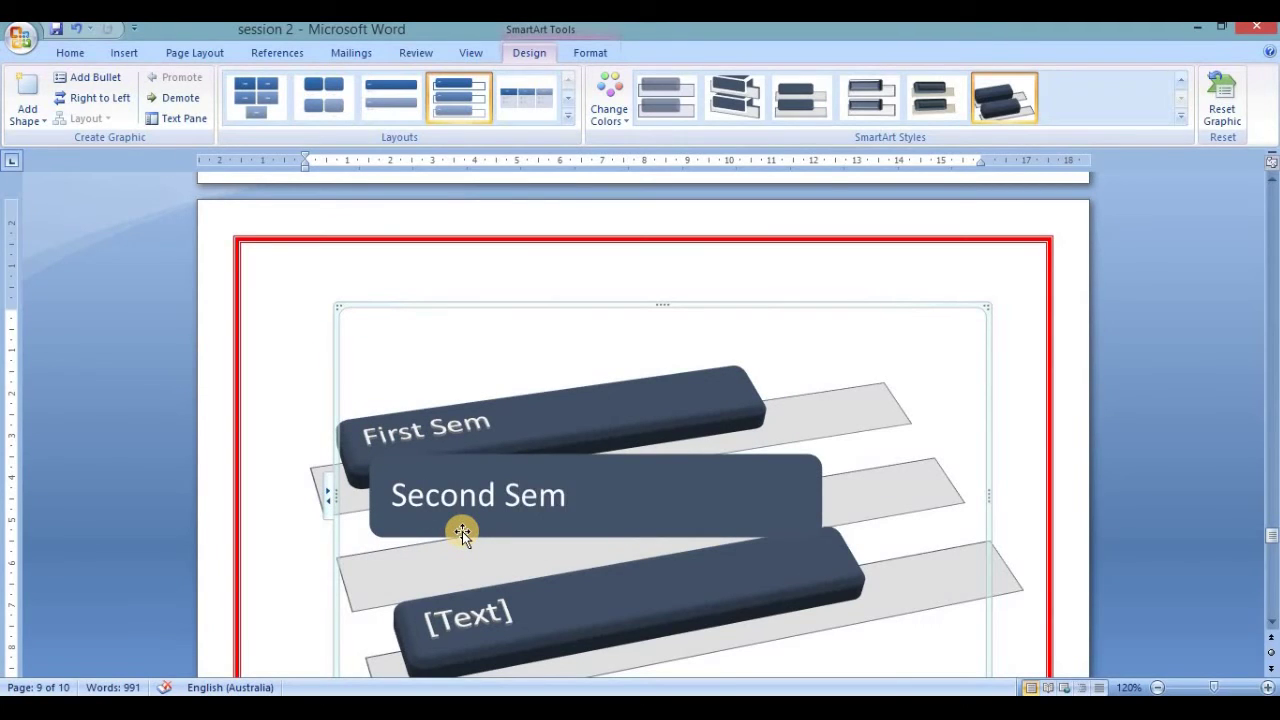
left_click(478, 620)
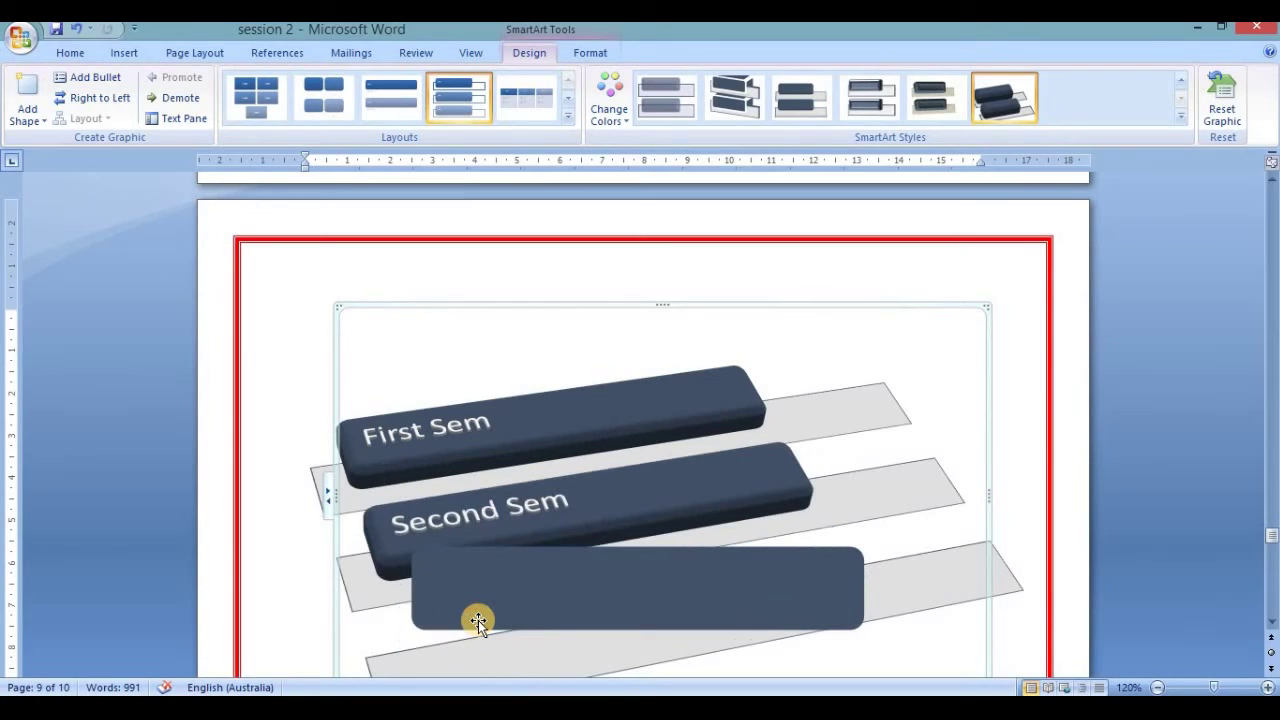
type("third sem")
key("Return")
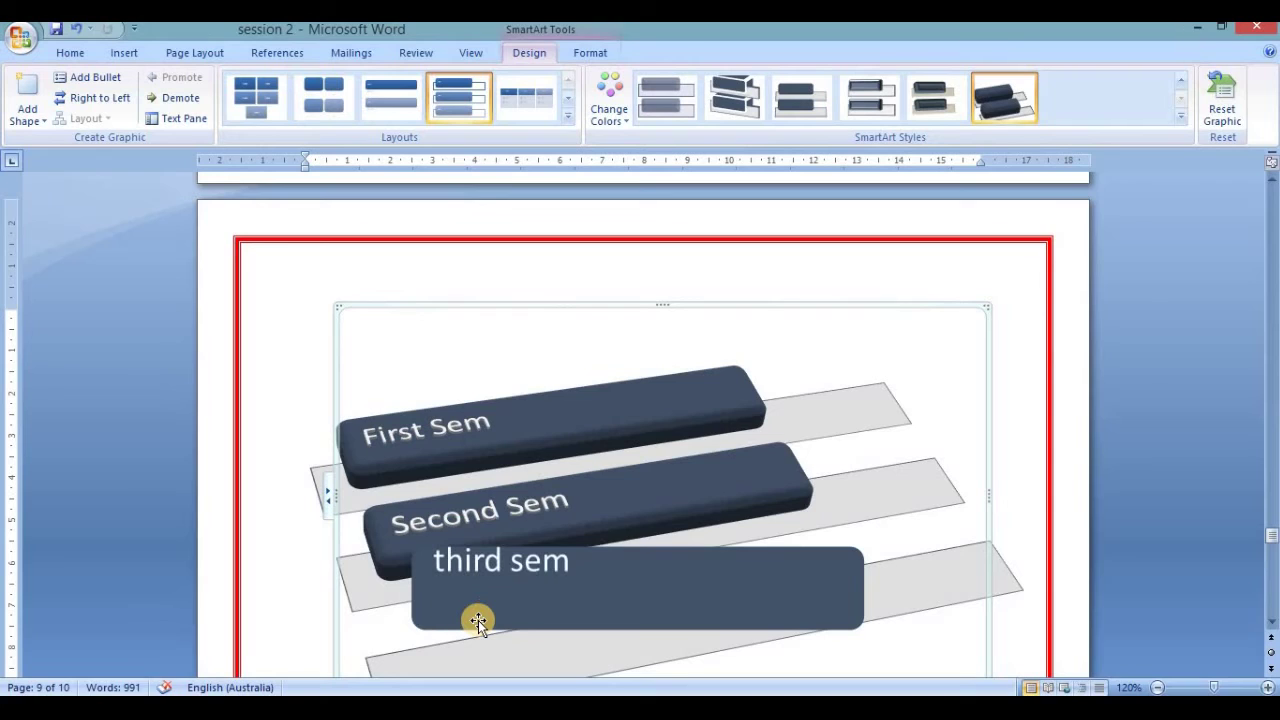
key("BackSpace")
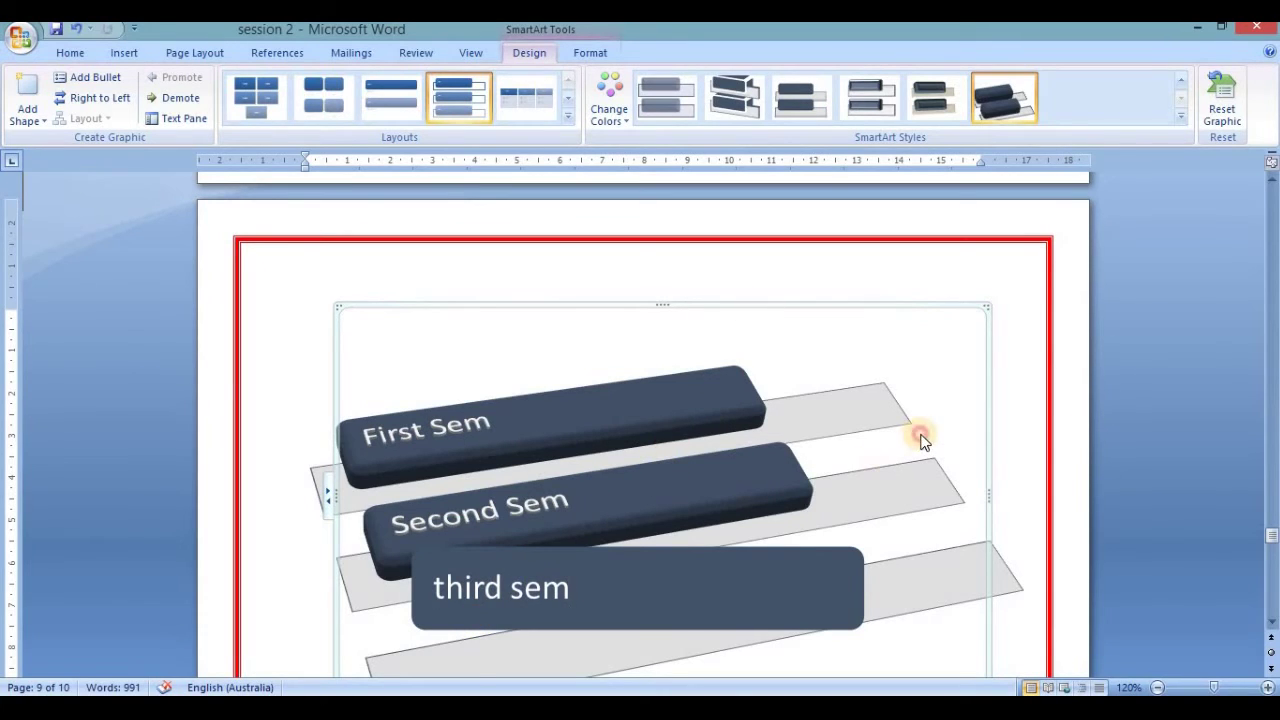
left_click(897, 468)
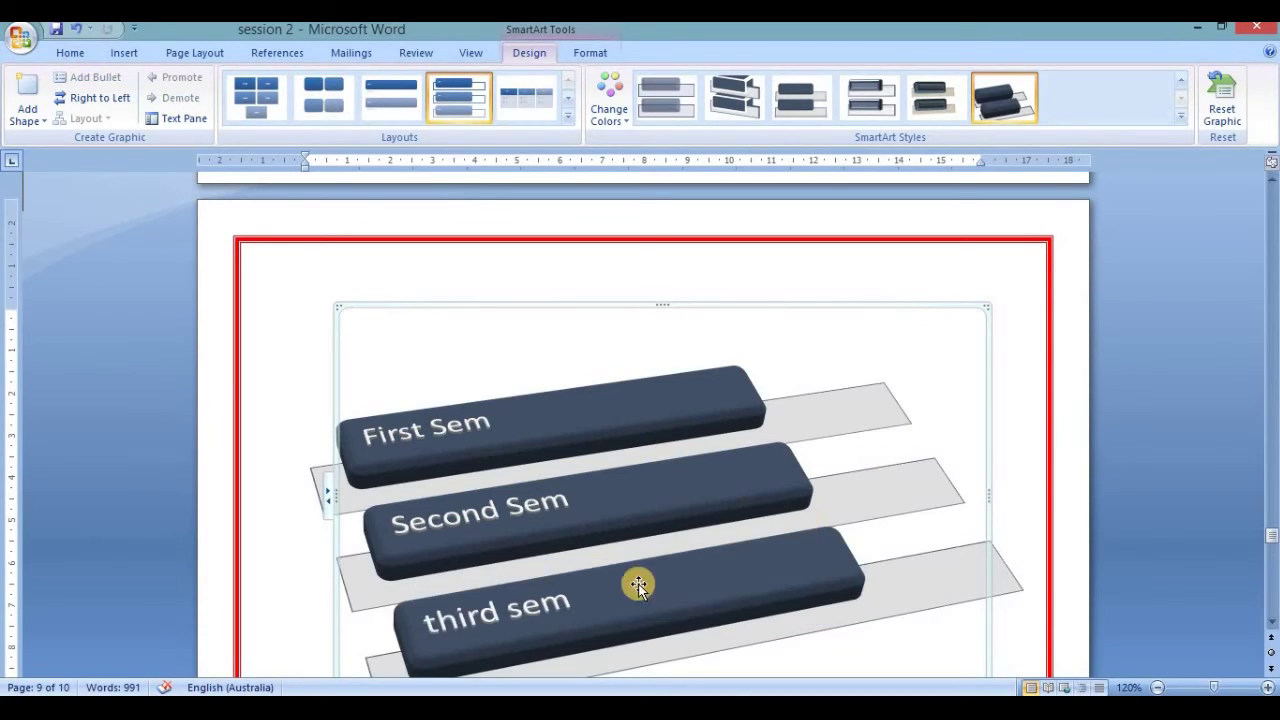
left_click(499, 417)
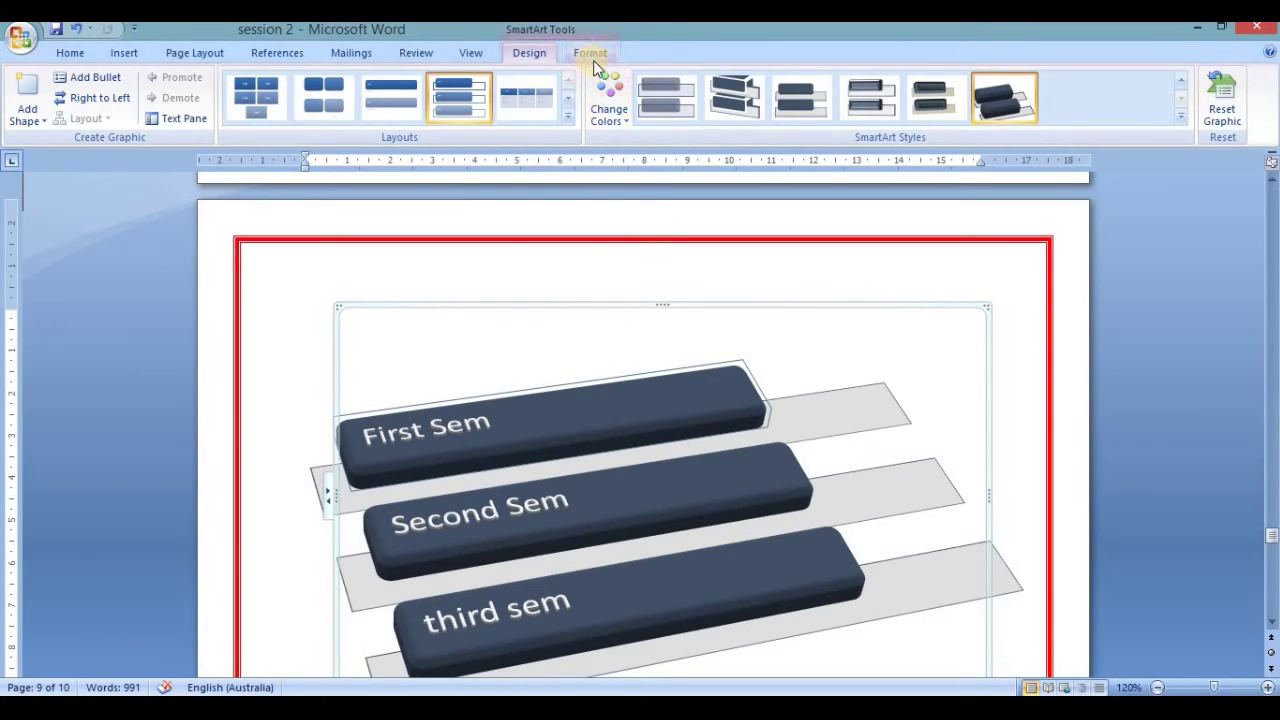
left_click(590, 54)
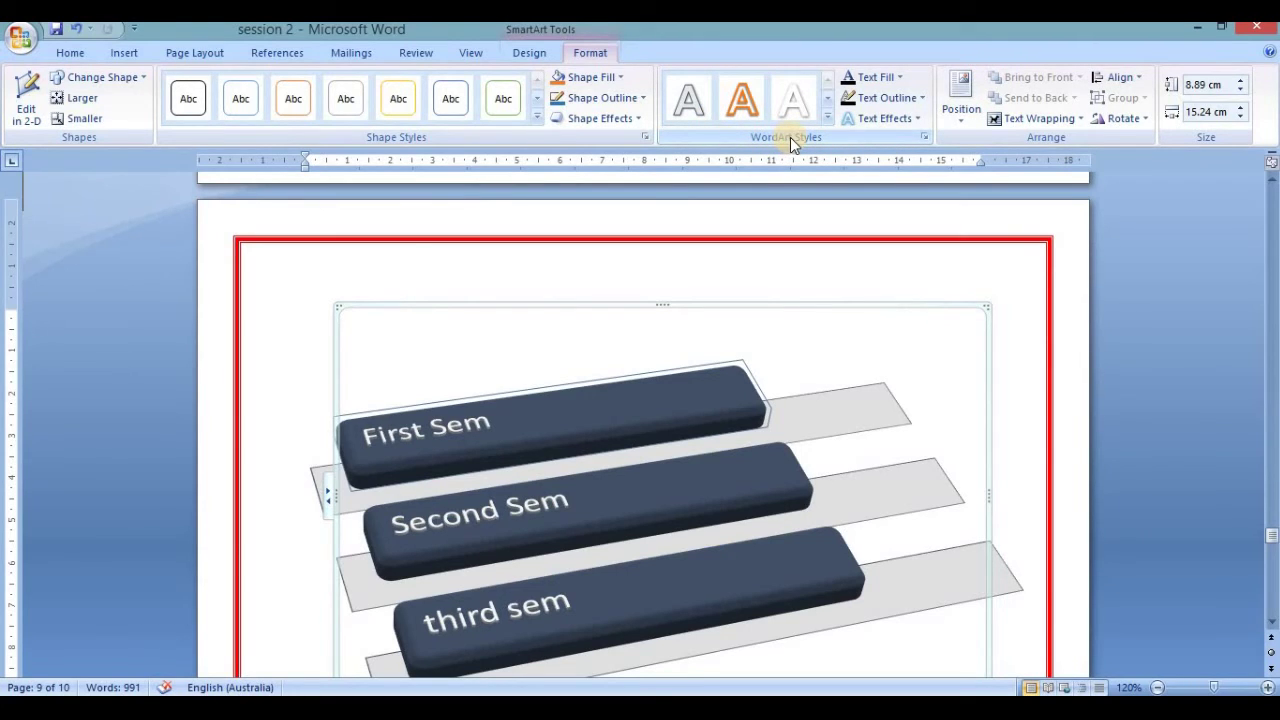
- Give the First Sem label a blue text fill
left_click_drag(740, 122, 836, 155)
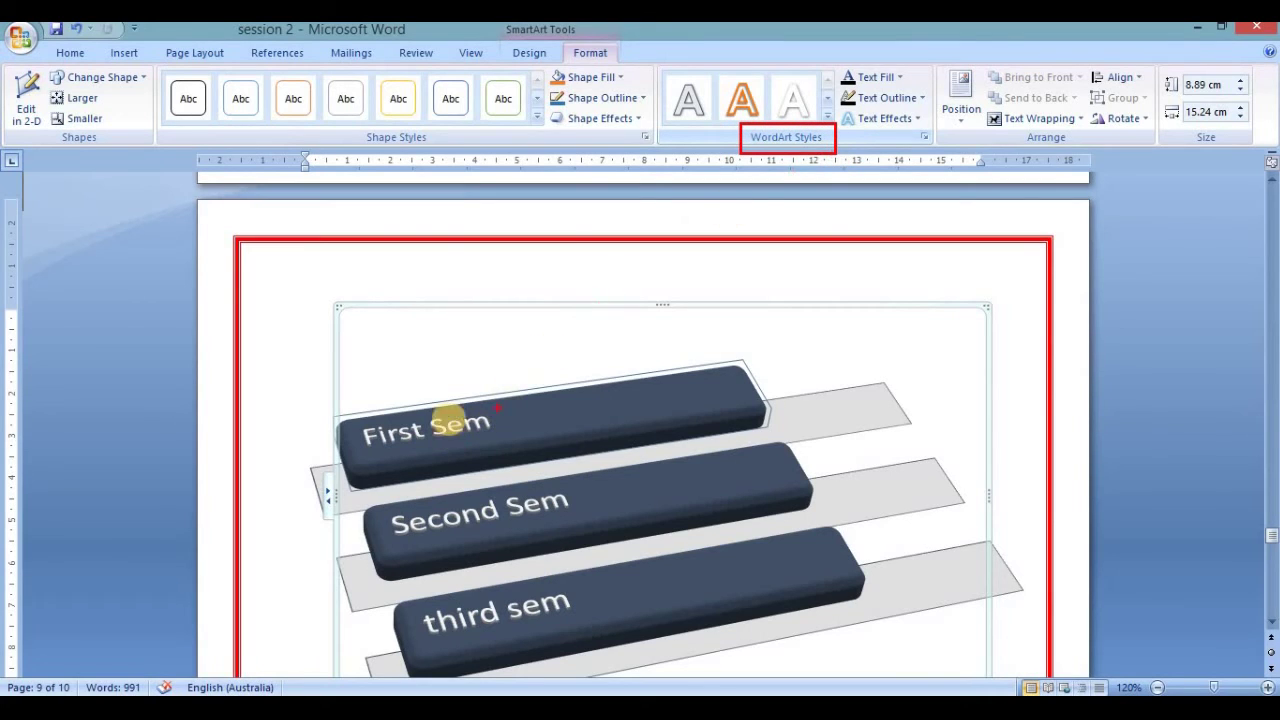
left_click_drag(352, 403, 363, 416)
left_click_drag(459, 468, 512, 466)
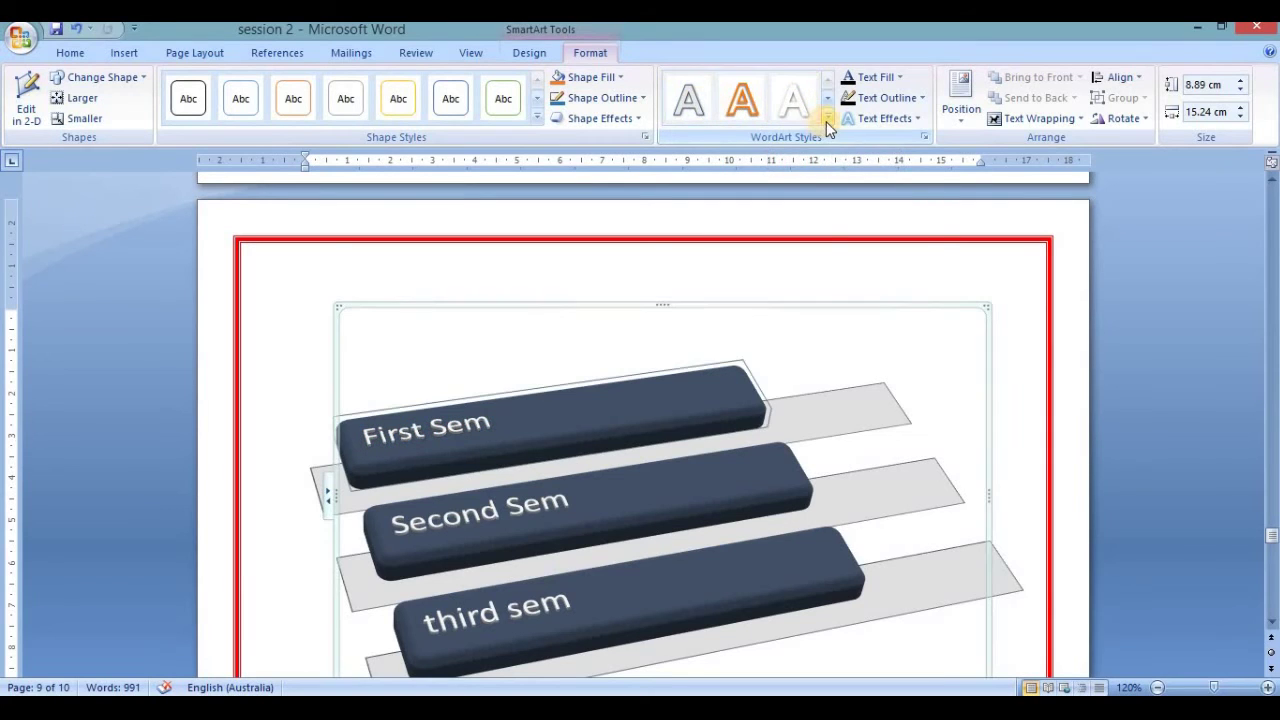
left_click(827, 119)
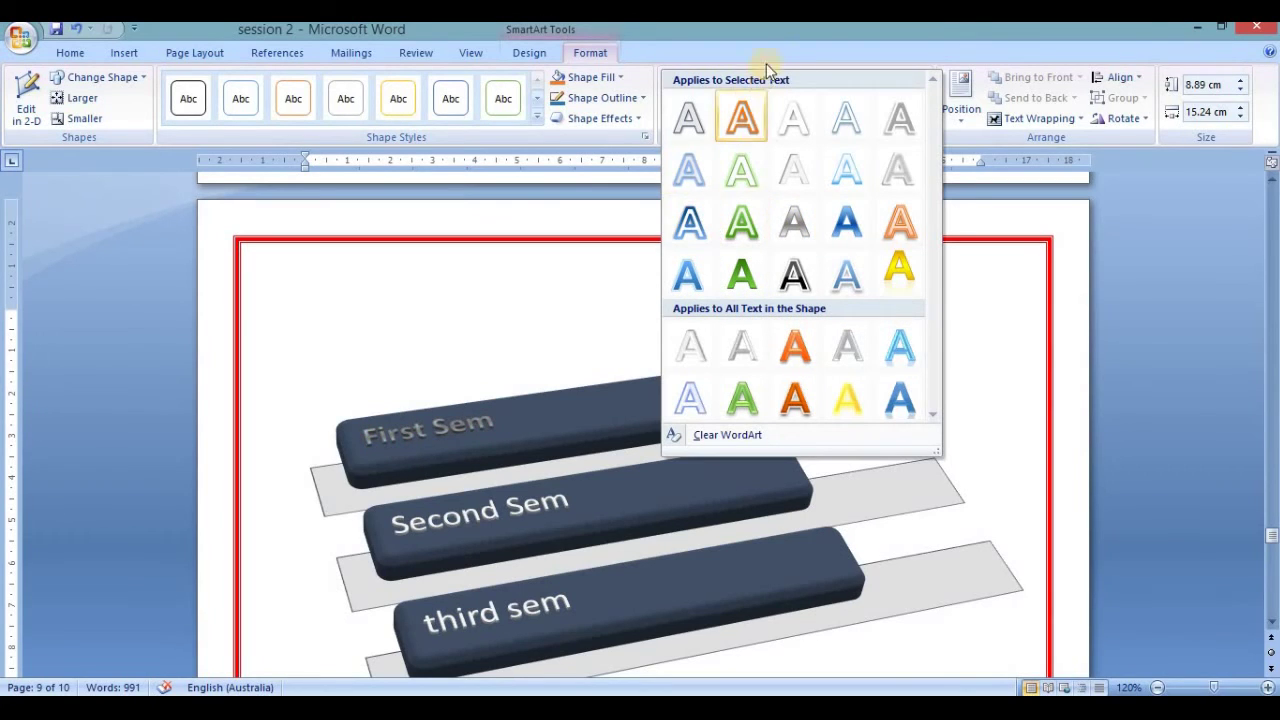
left_click(766, 36)
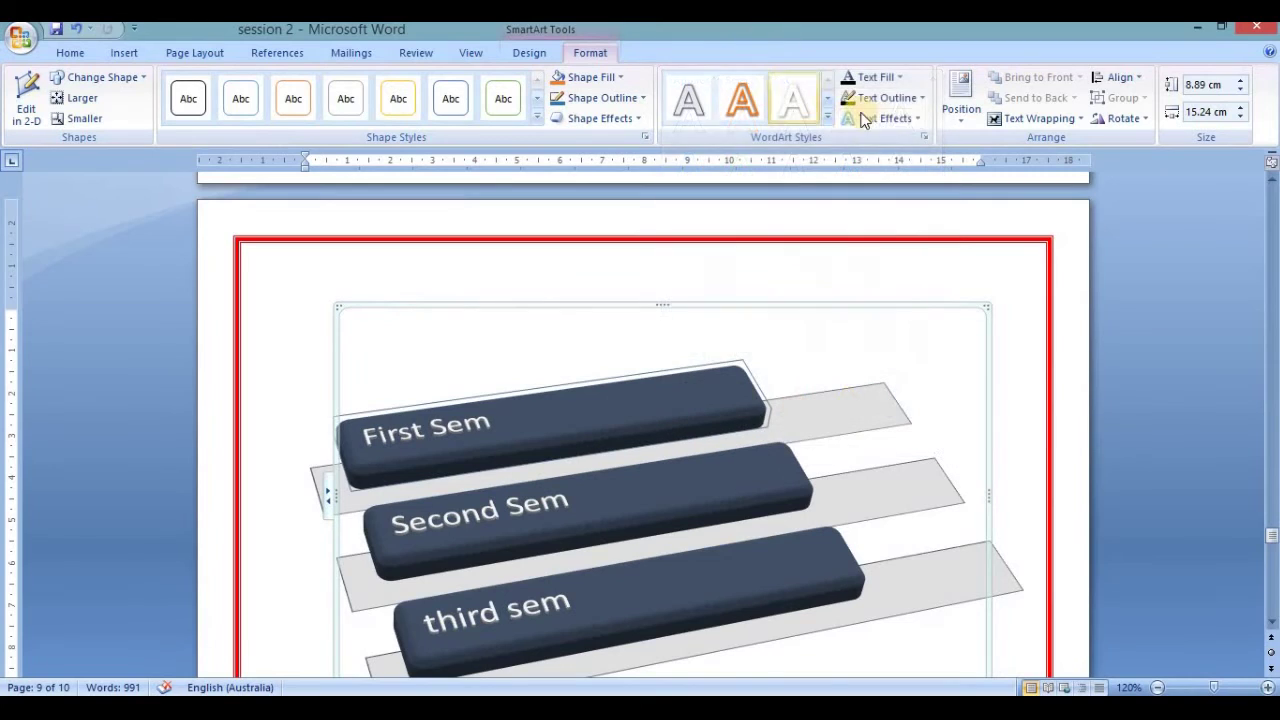
left_click(900, 79)
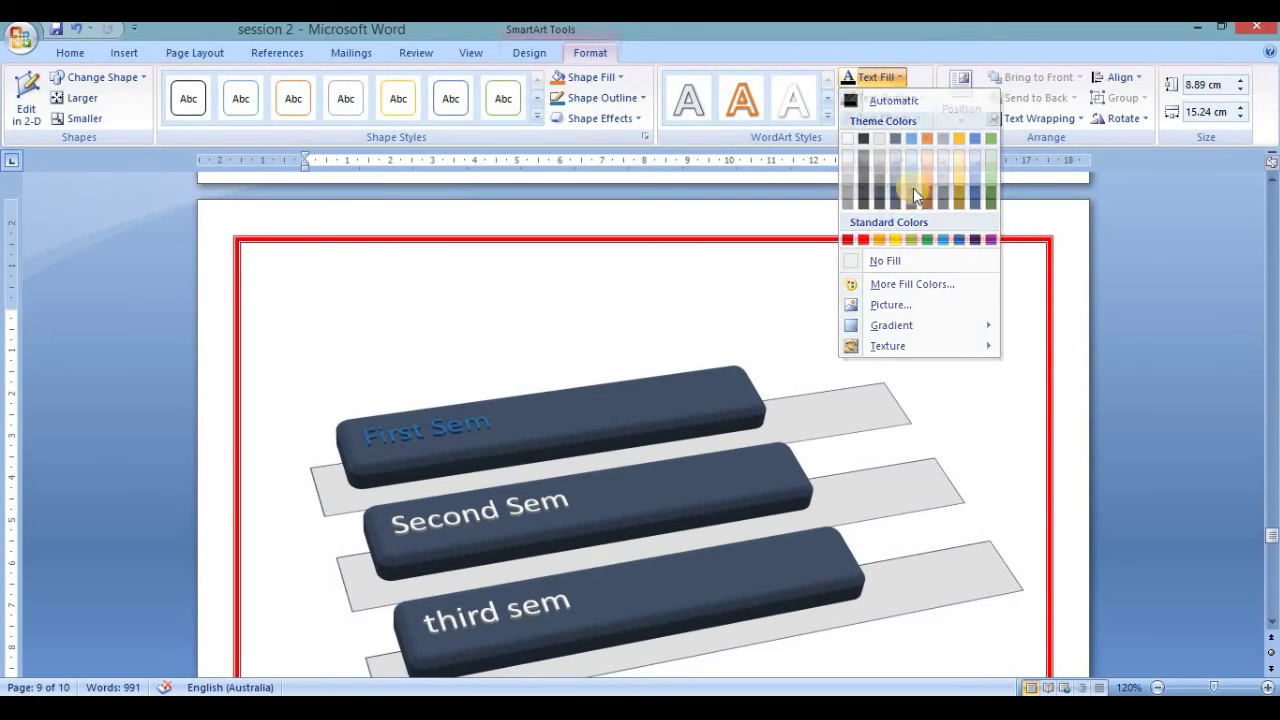
left_click(913, 188)
- Add a coloured text outline and an orange glow to the First Sem label
left_click(921, 98)
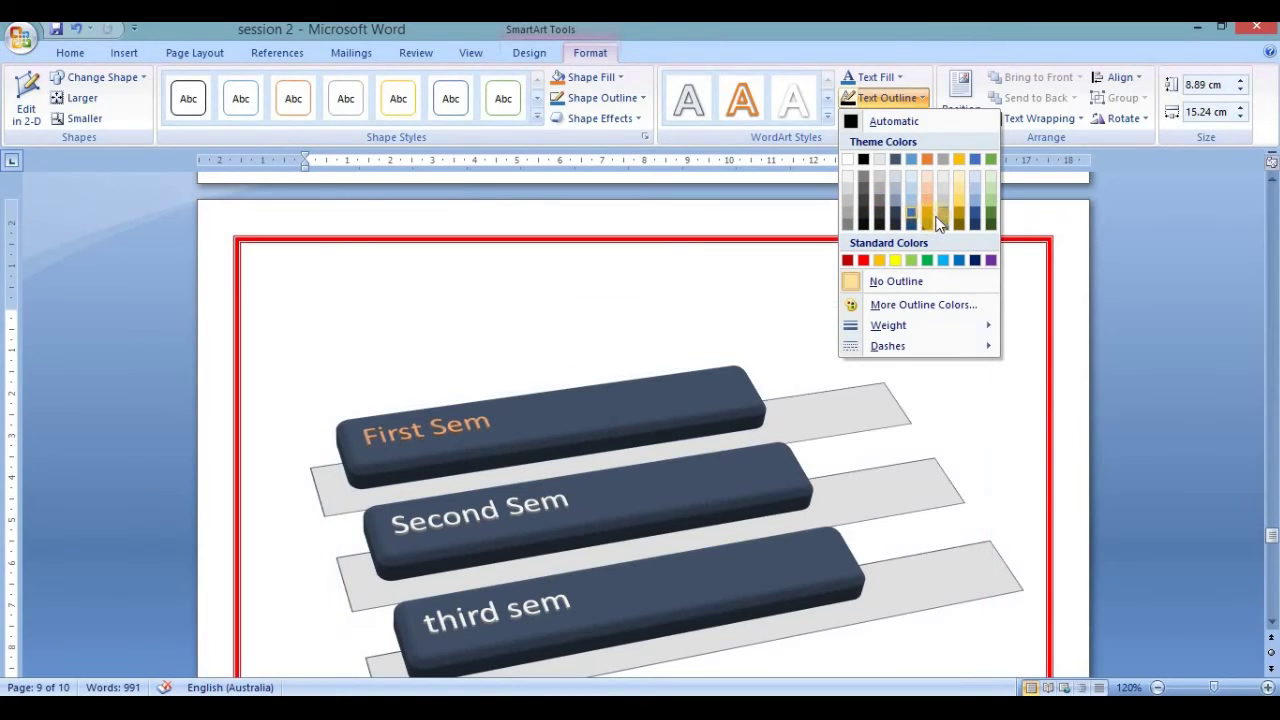
left_click(942, 125)
left_click(916, 118)
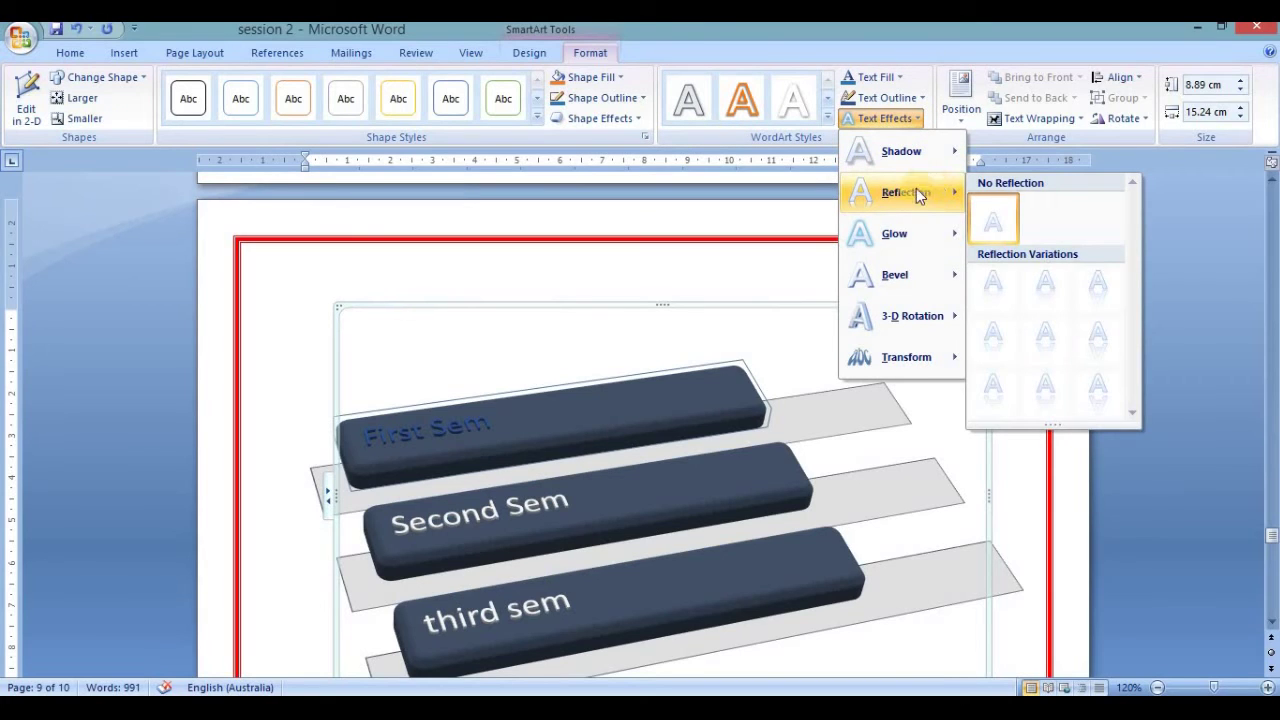
mouse_move(895, 233)
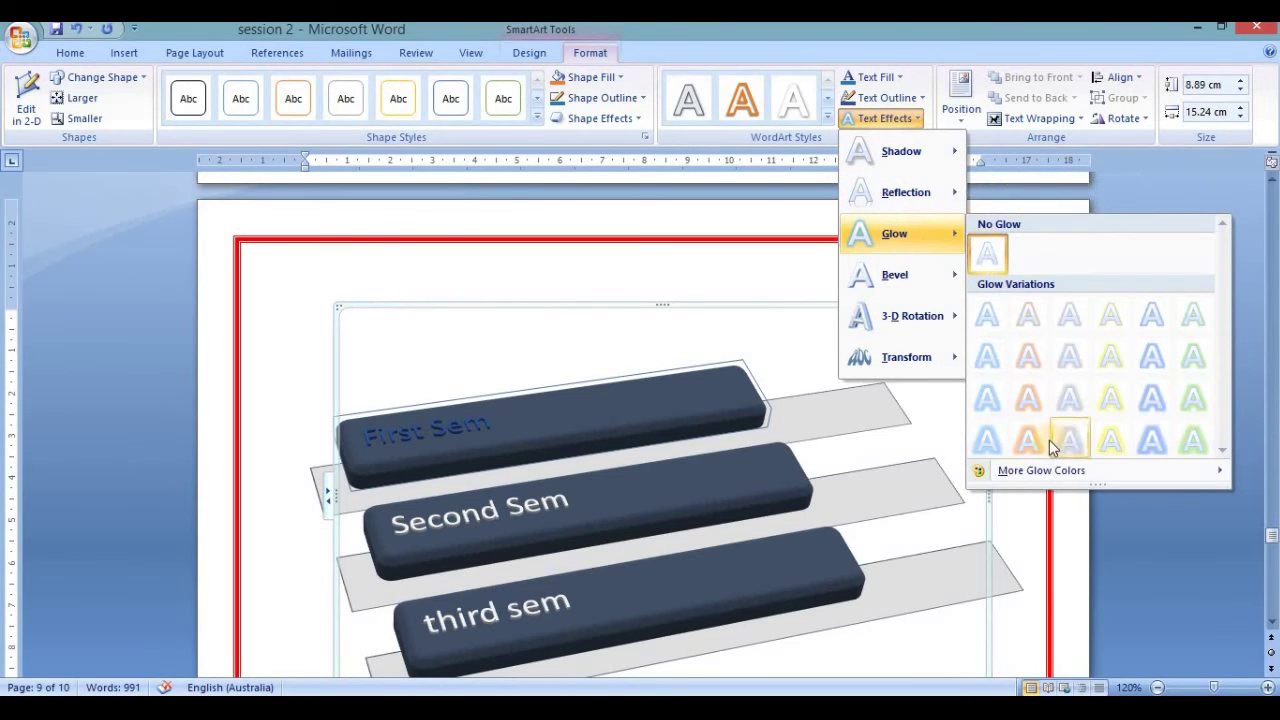
left_click(1028, 440)
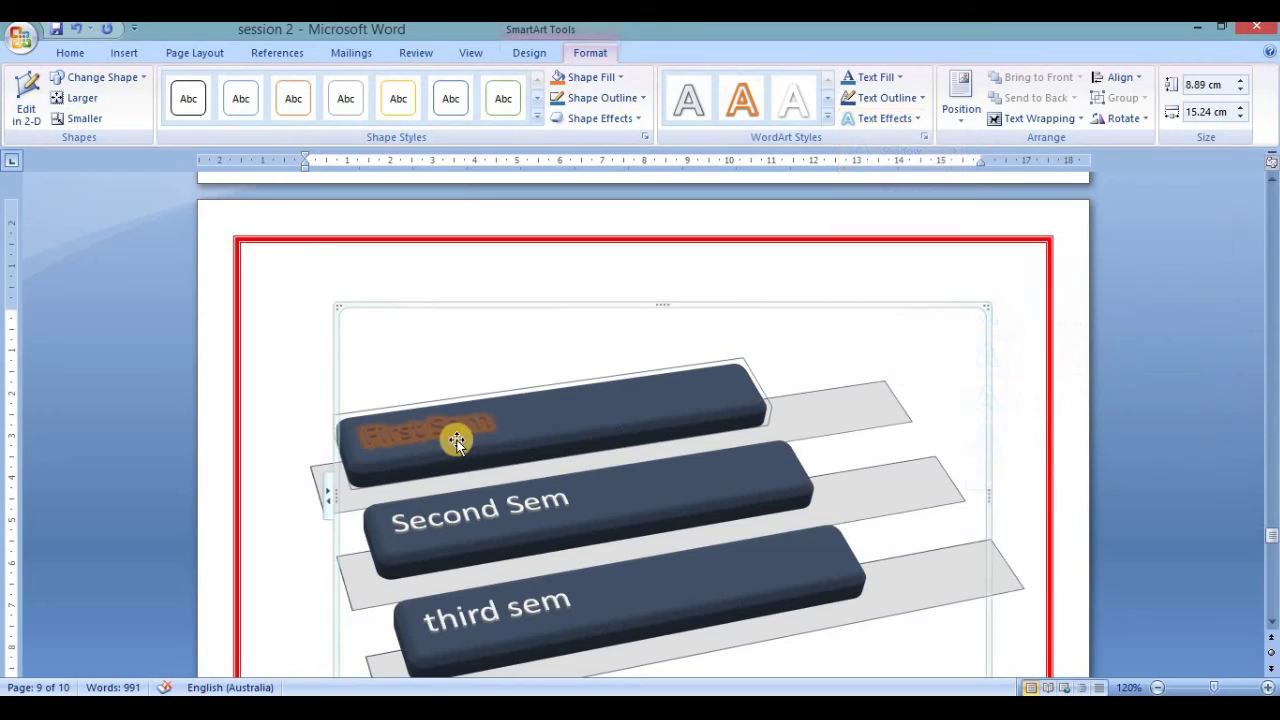
left_click_drag(335, 375, 521, 467)
left_click(962, 112)
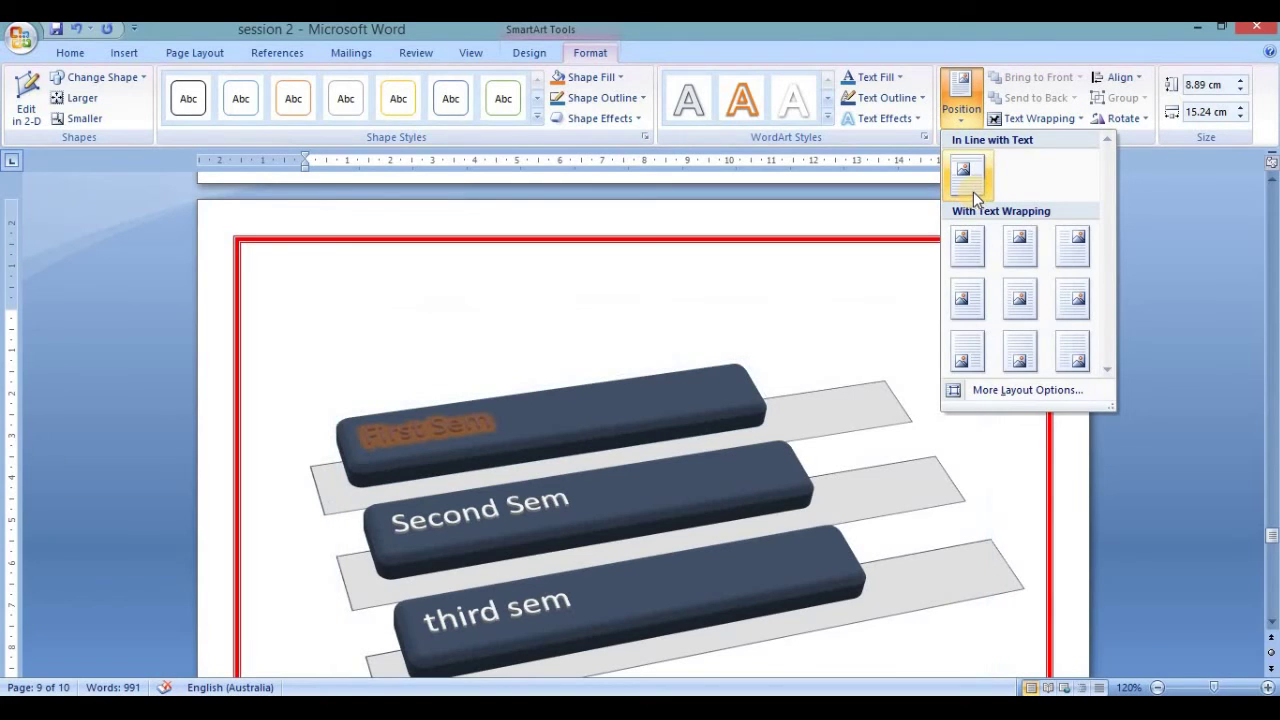
left_click(1060, 127)
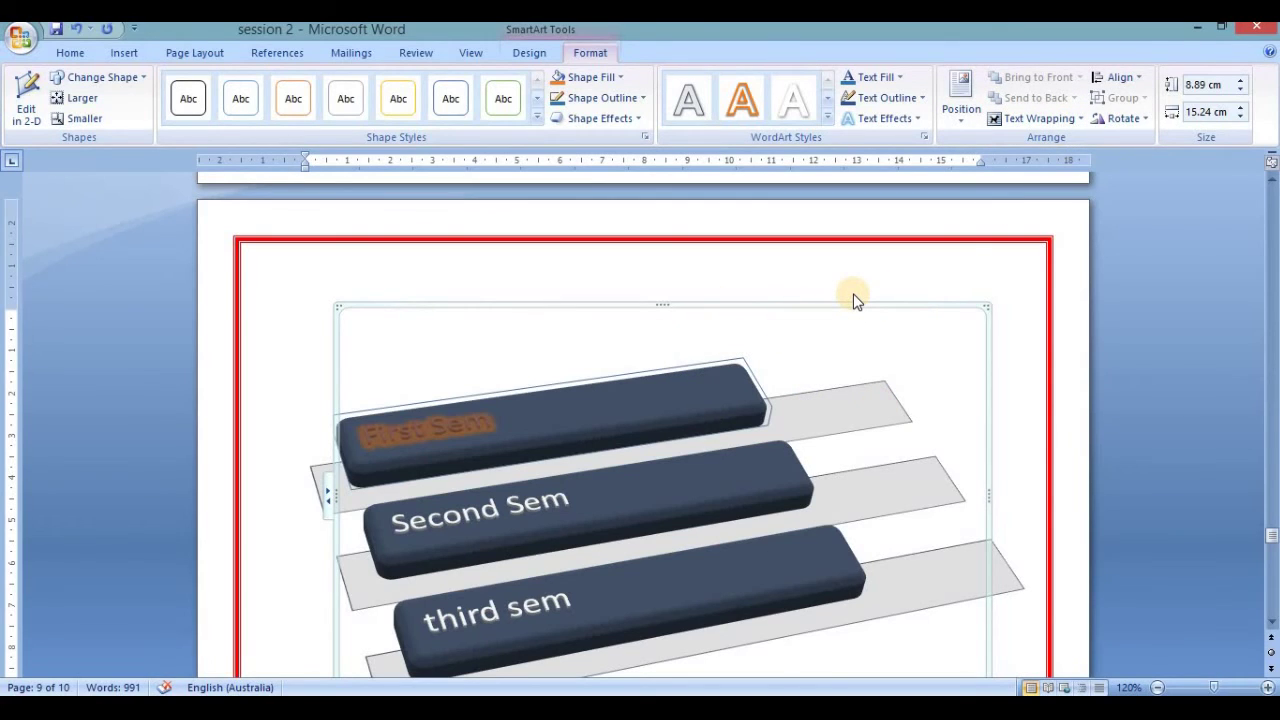
left_click(1146, 120)
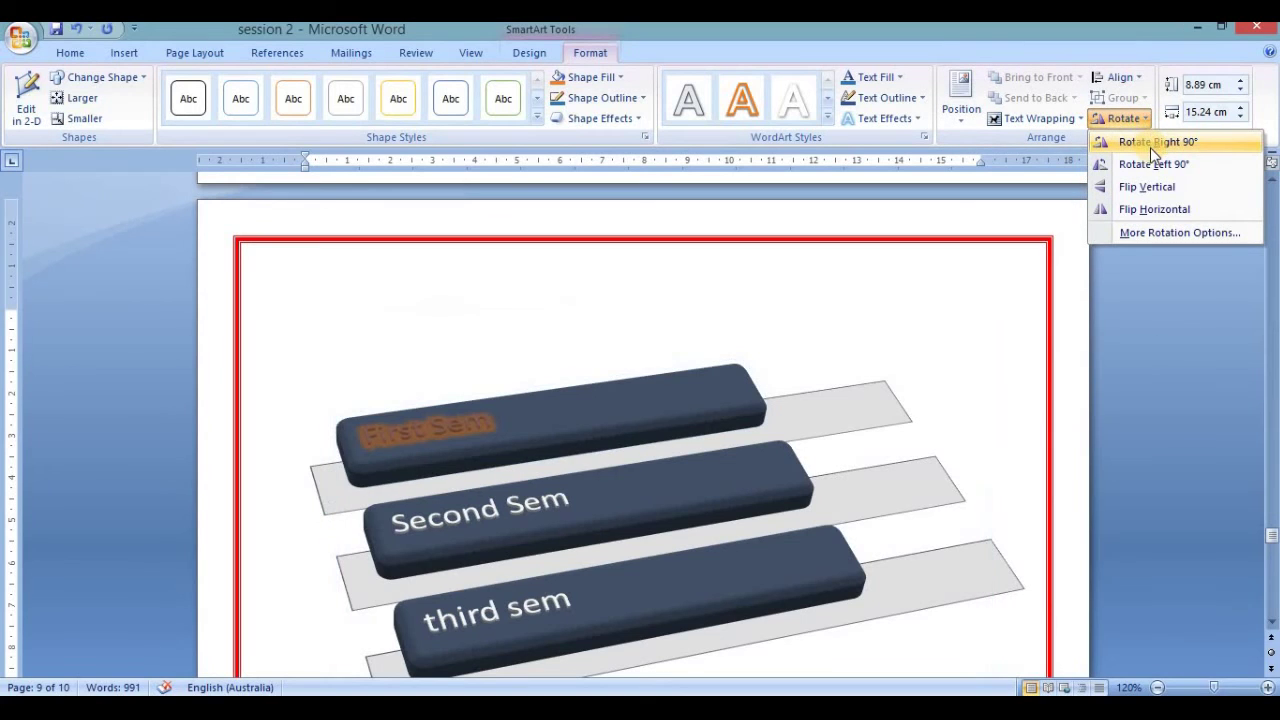
left_click(1146, 166)
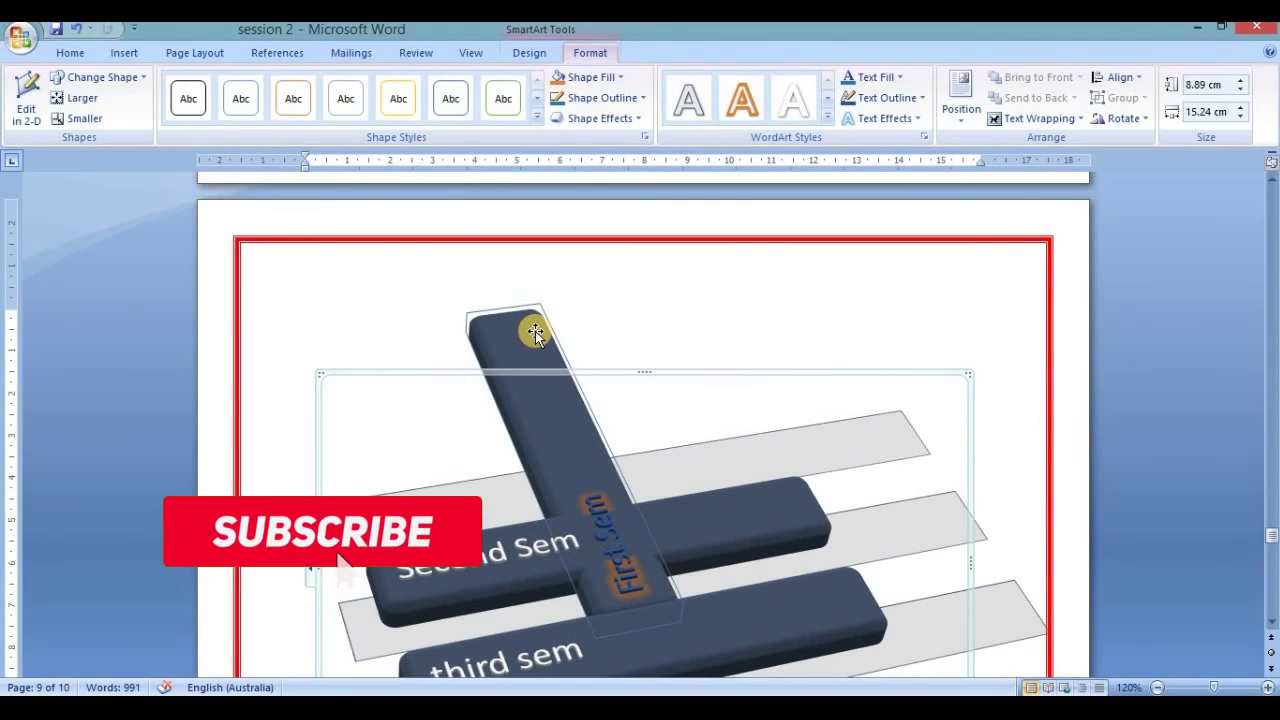
key("ctrl+z")
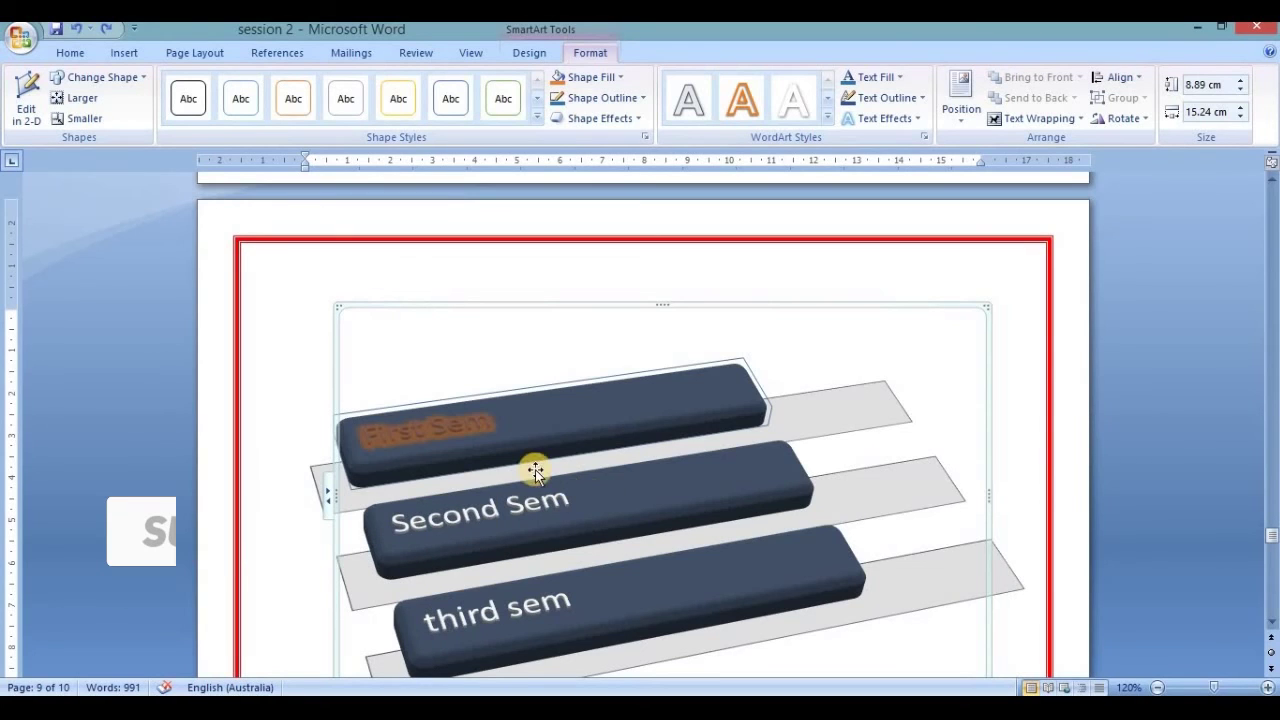
scroll(526, 464, "down", 2)
- In the SmartArt Text Pane, add a new empty item below 'third sem'
scroll(526, 464, "down", 2)
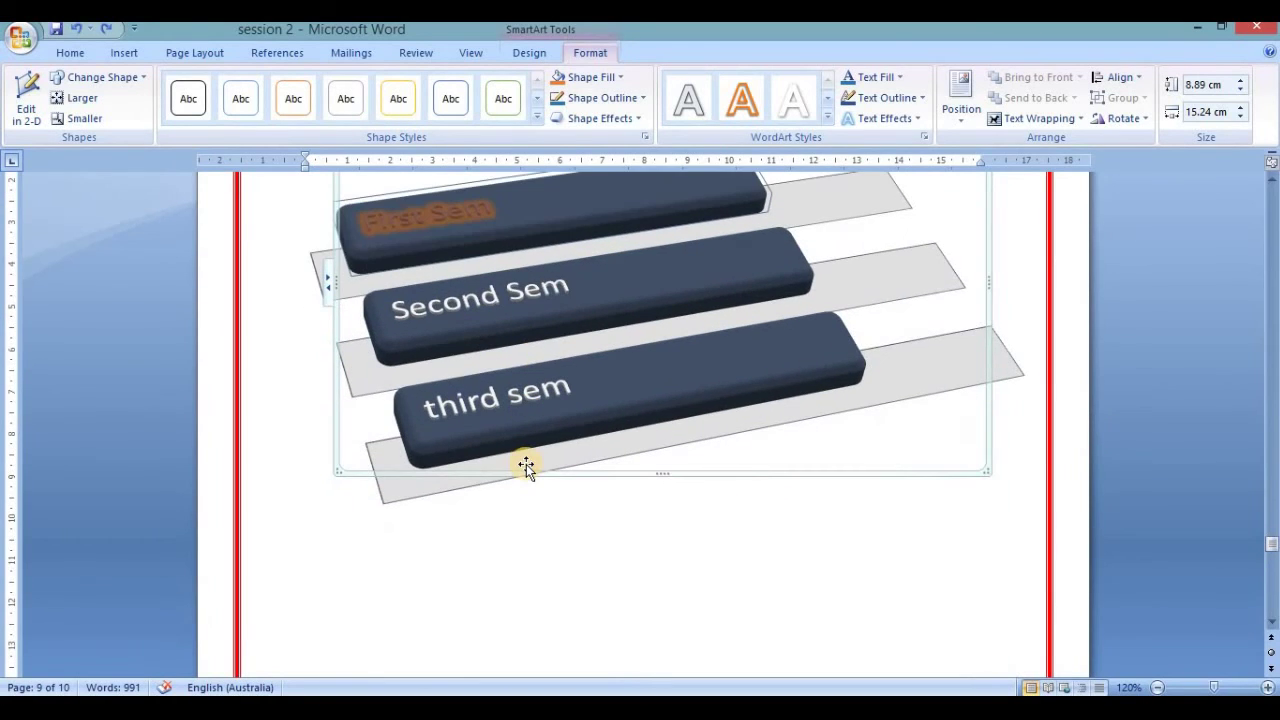
scroll(526, 464, "up", 1)
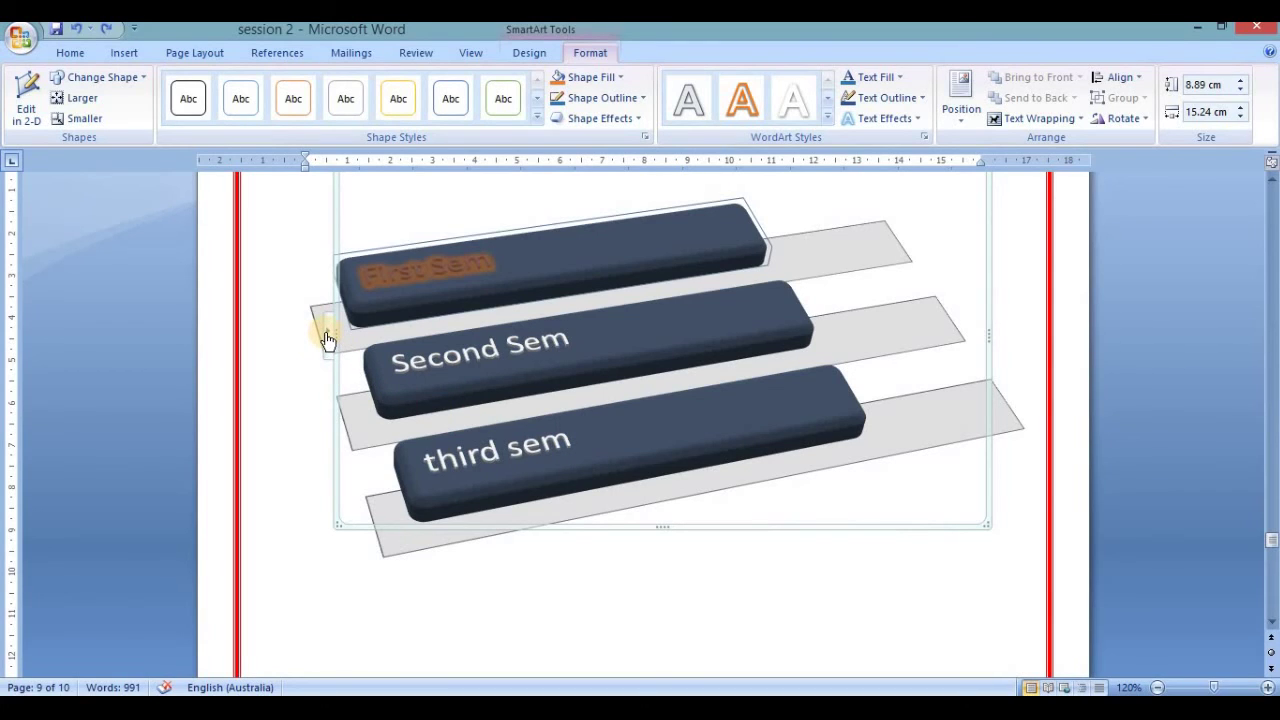
left_click_drag(307, 299, 356, 373)
left_click(329, 336)
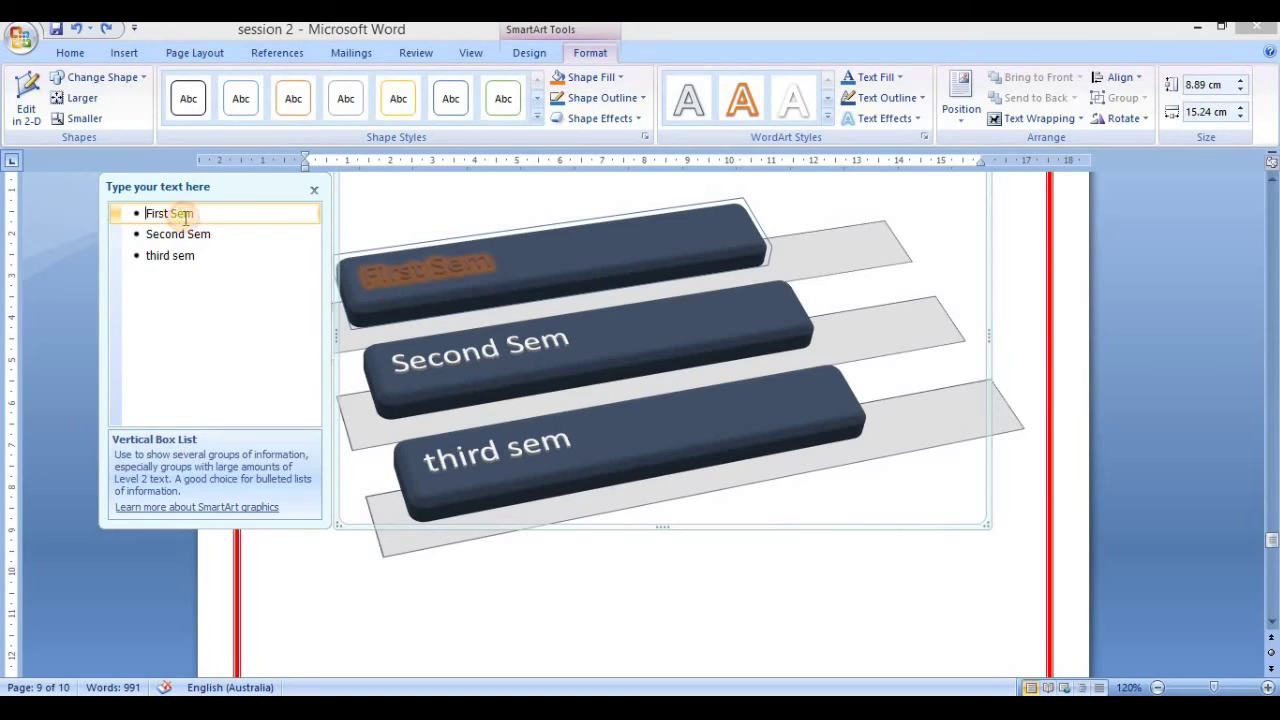
left_click(207, 237)
left_click(207, 257)
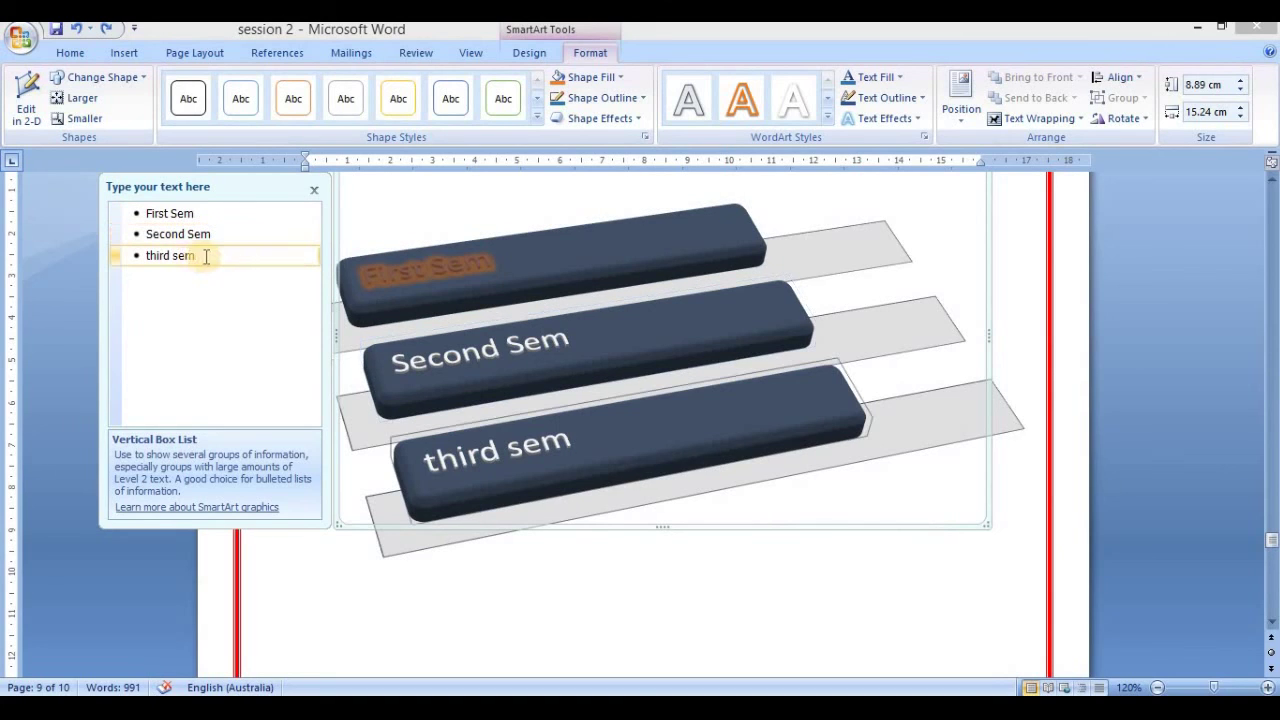
key("Return")
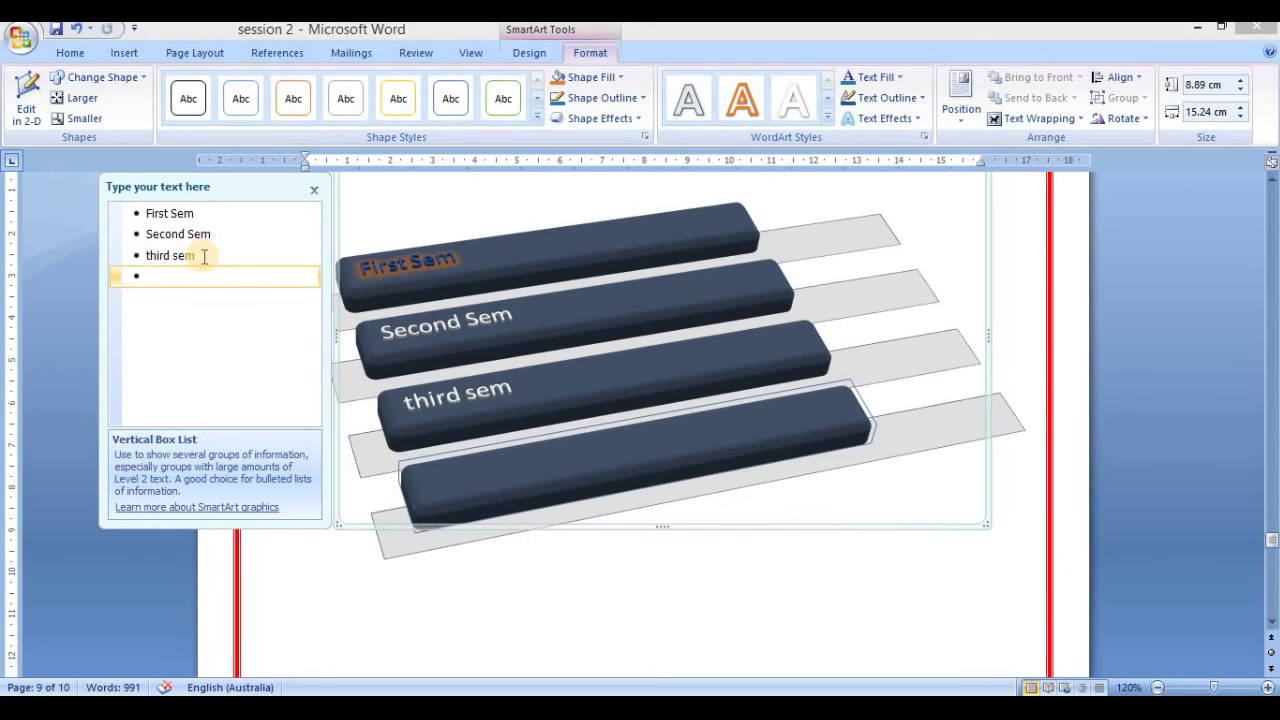
- Label the new fourth bar 'Fourth' and close the Text Pane
left_click_drag(399, 469, 815, 465)
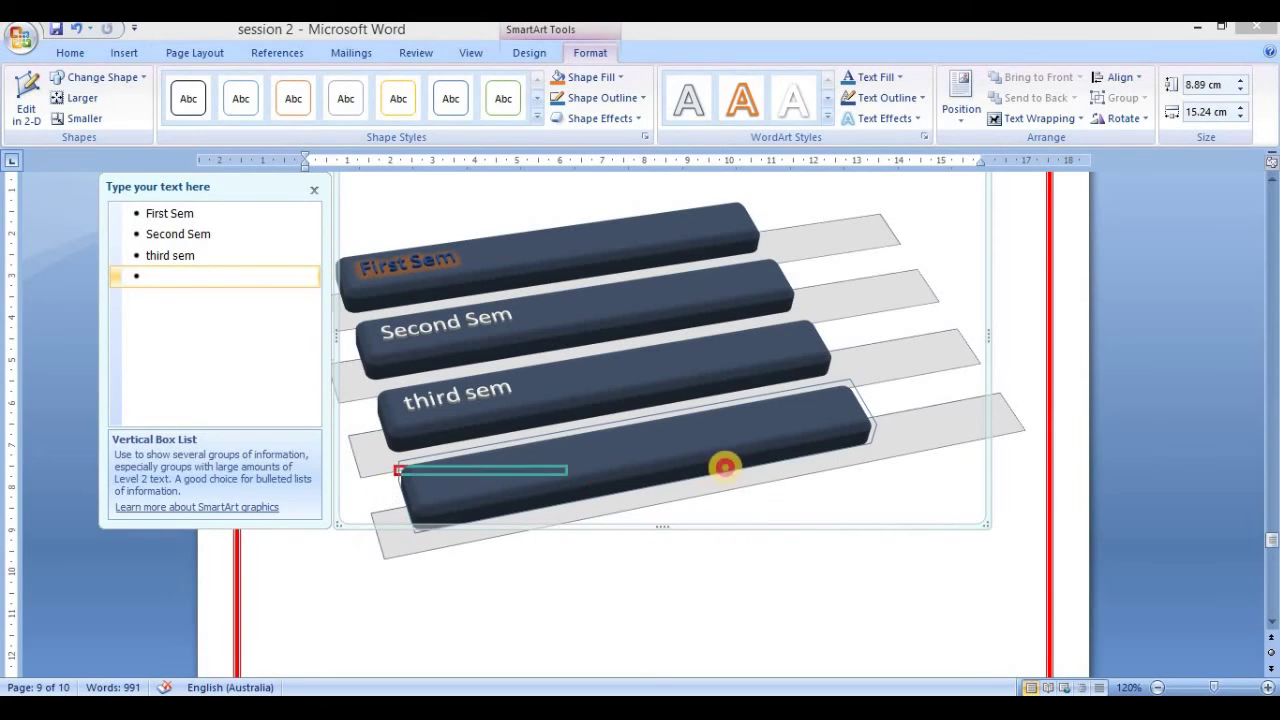
left_click_drag(834, 403, 878, 378)
key("Escape")
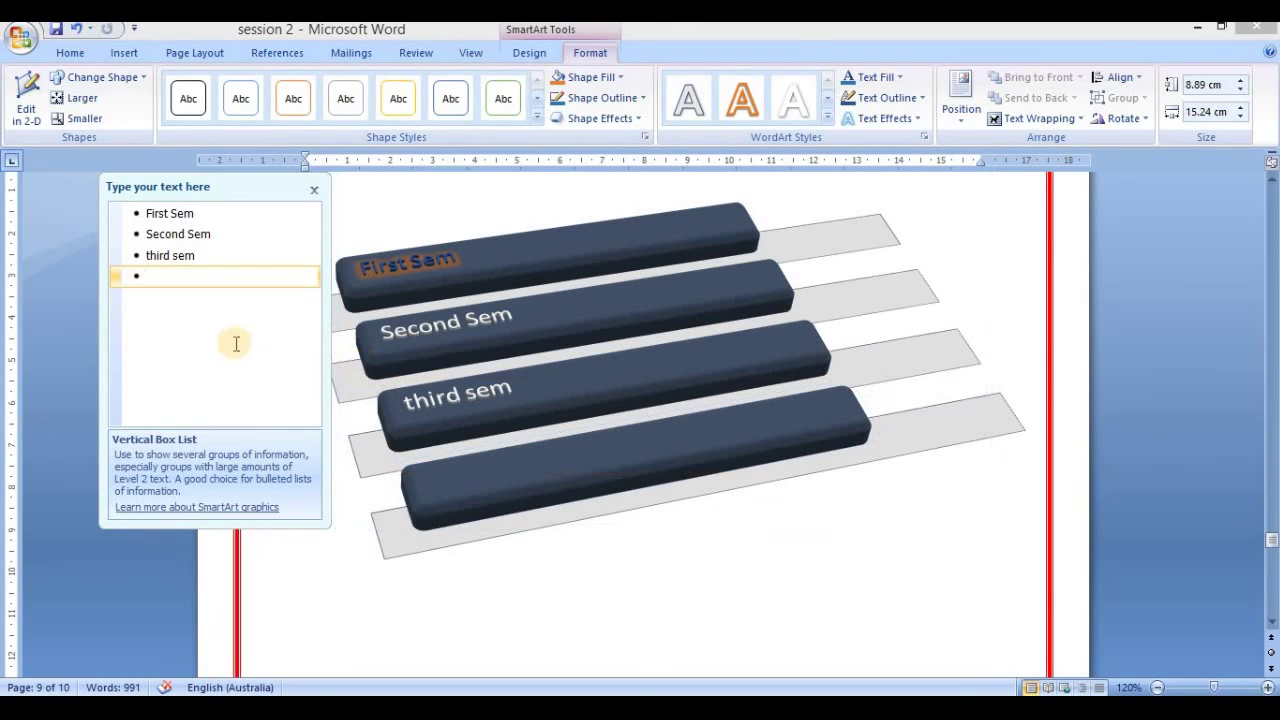
type("Fourth")
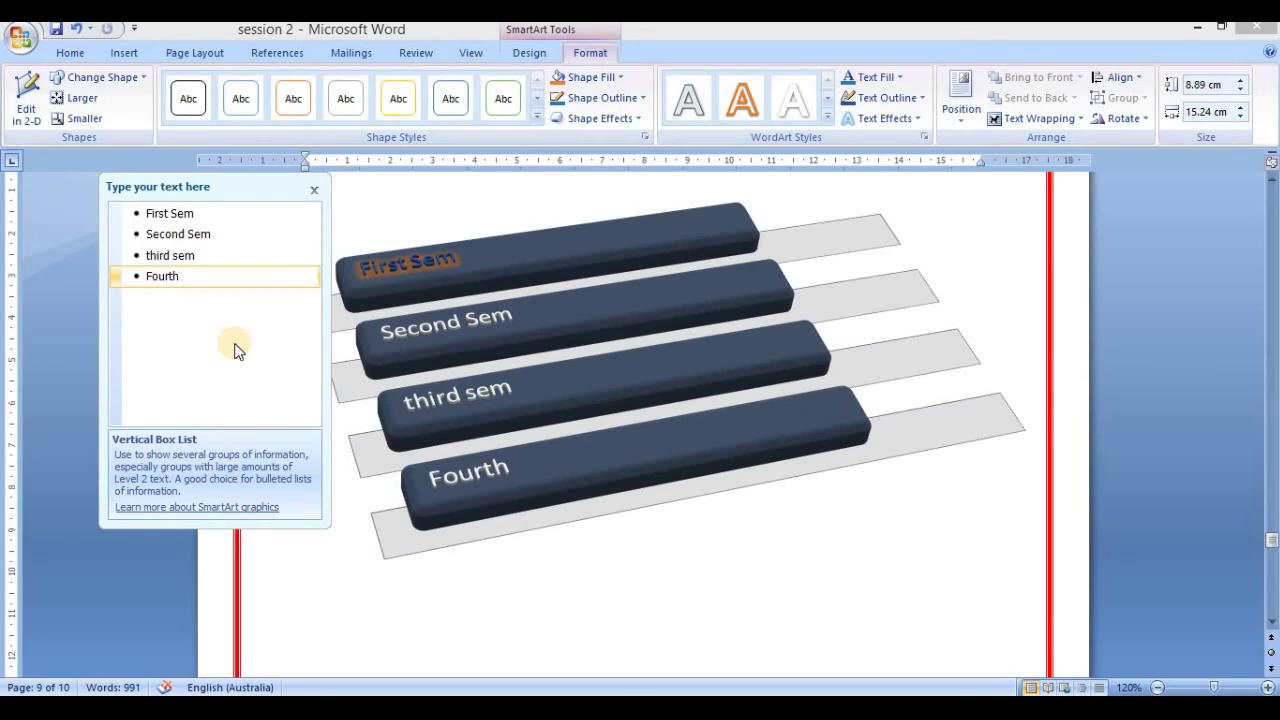
left_click(313, 192)
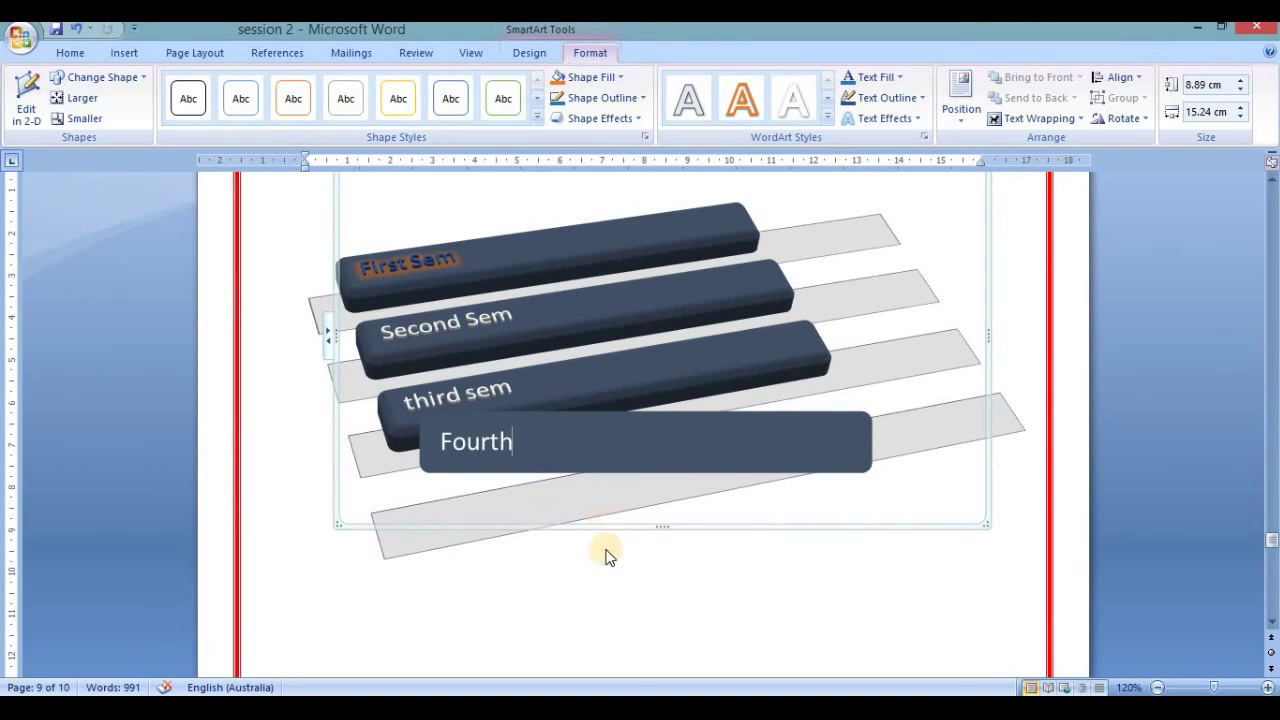
left_click(655, 565)
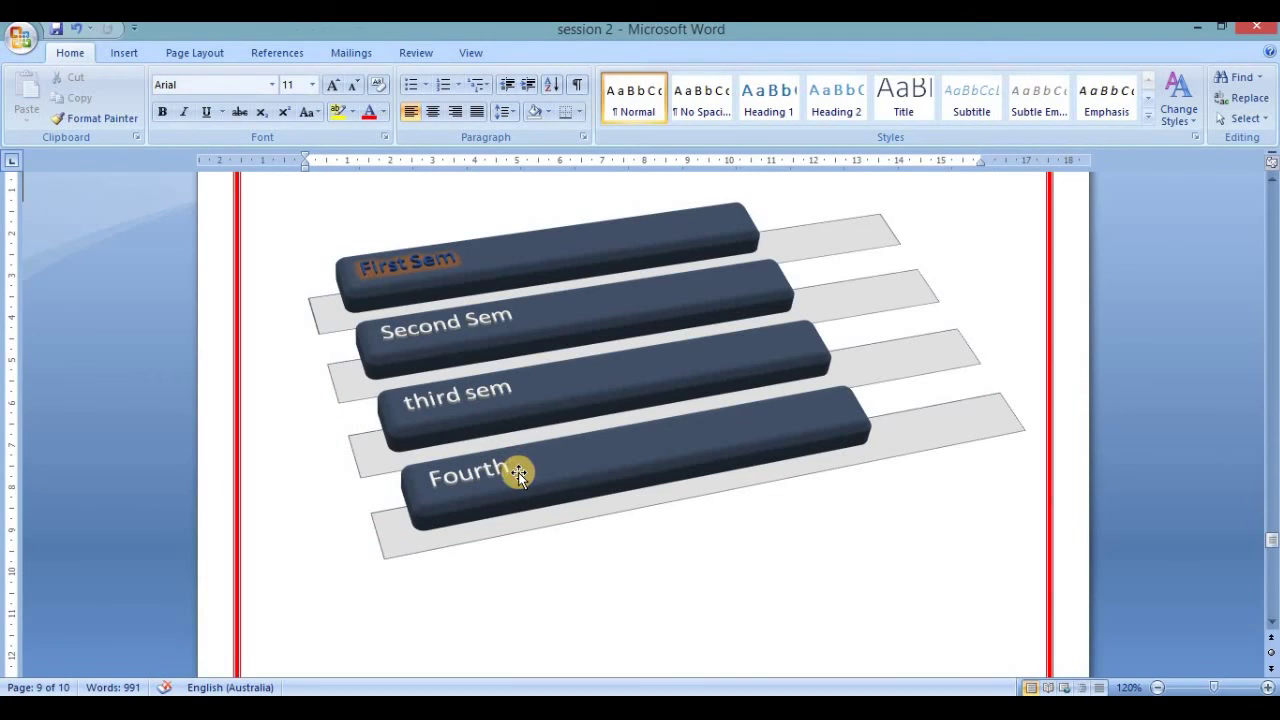
- Copy the Fourth bar and paste it to add a new bar below it
right_click(518, 472)
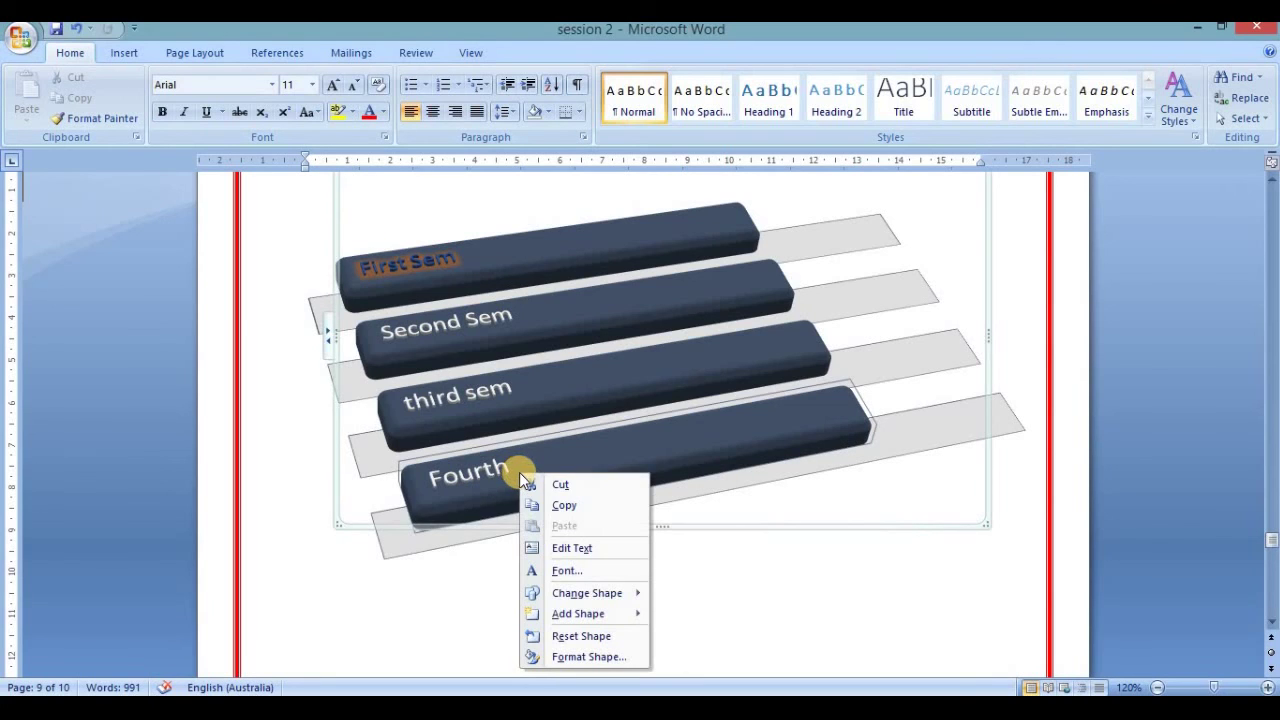
left_click(564, 505)
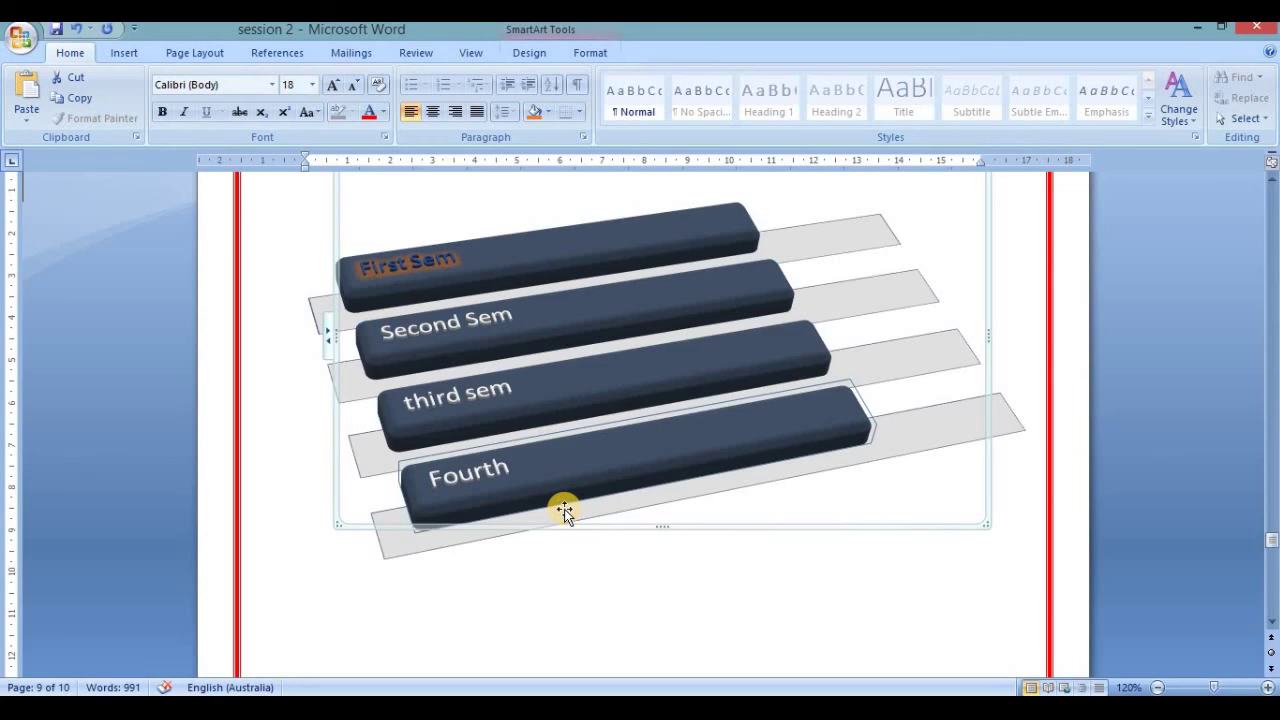
key("ctrl+v")
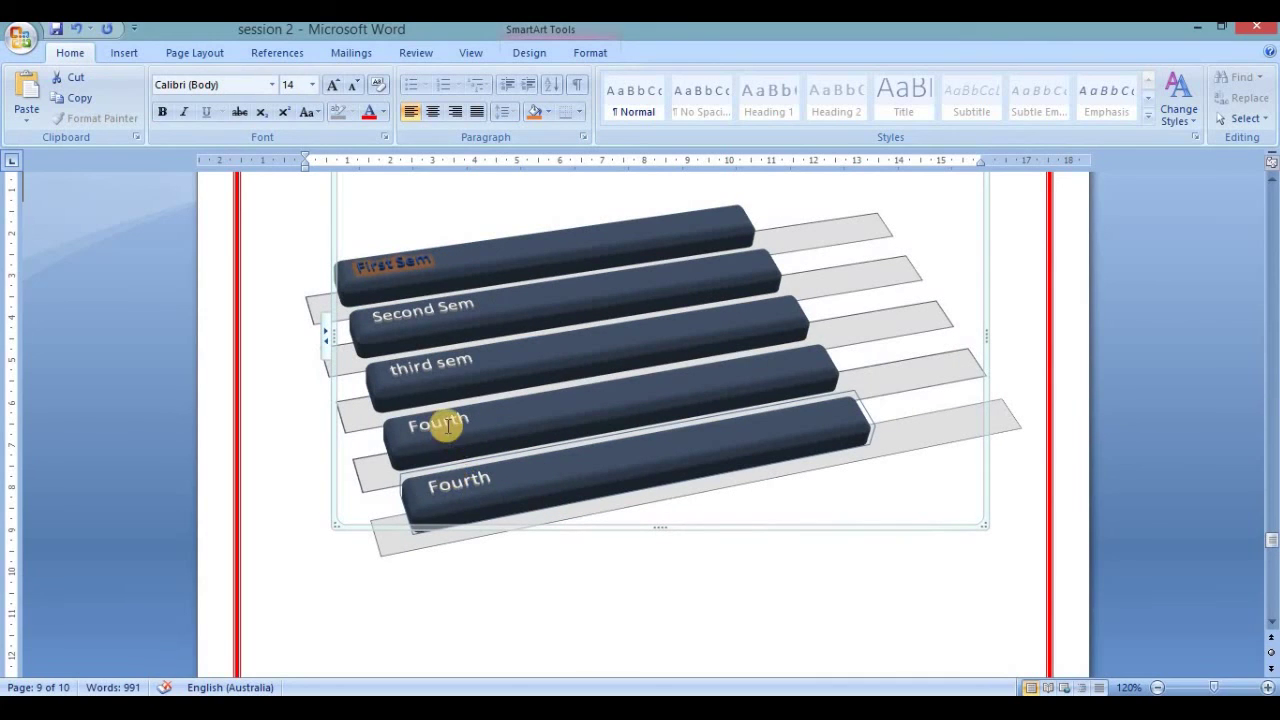
- Change the new bottom bar's text from Fourth to Fifth
left_click(484, 478)
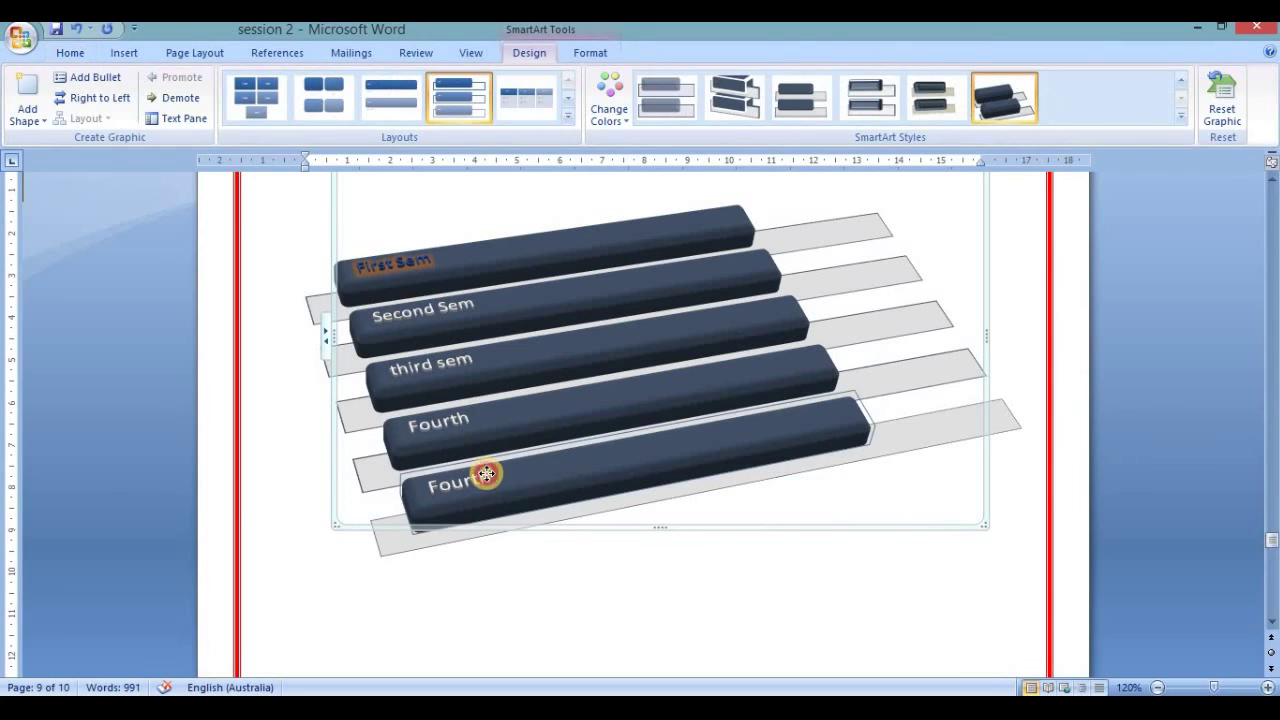
left_click(471, 478)
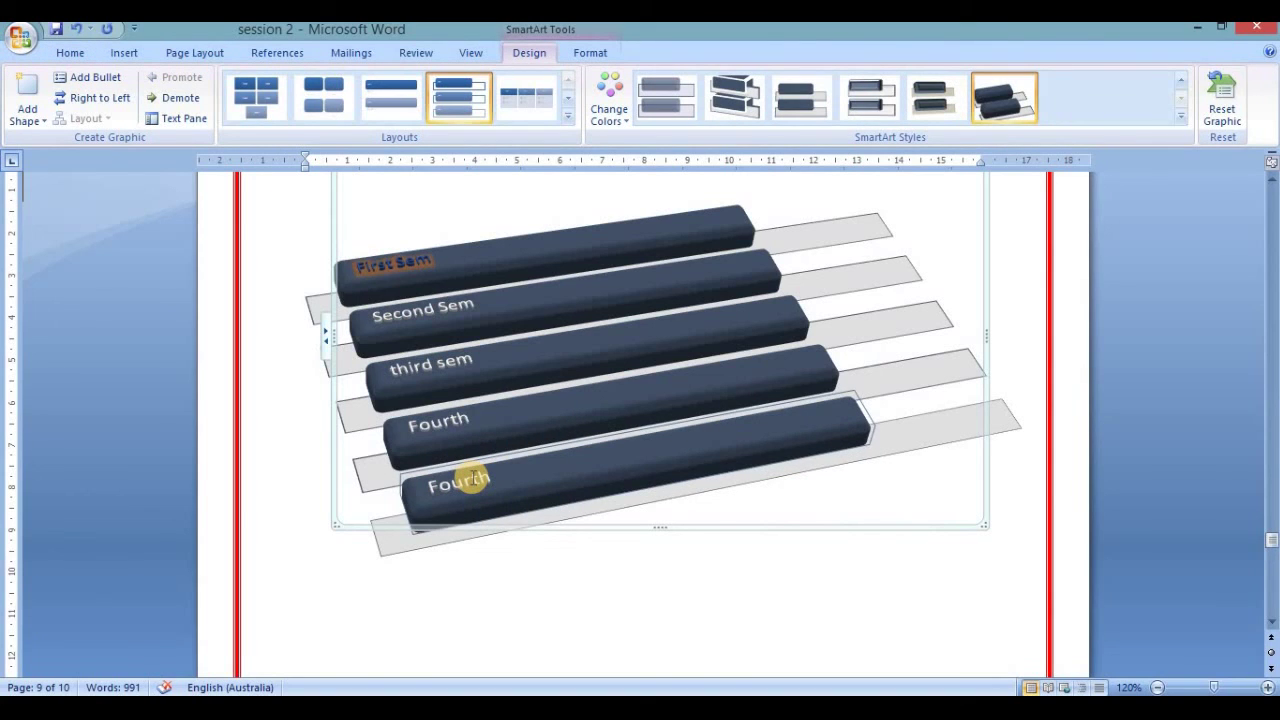
key("ctrl+a")
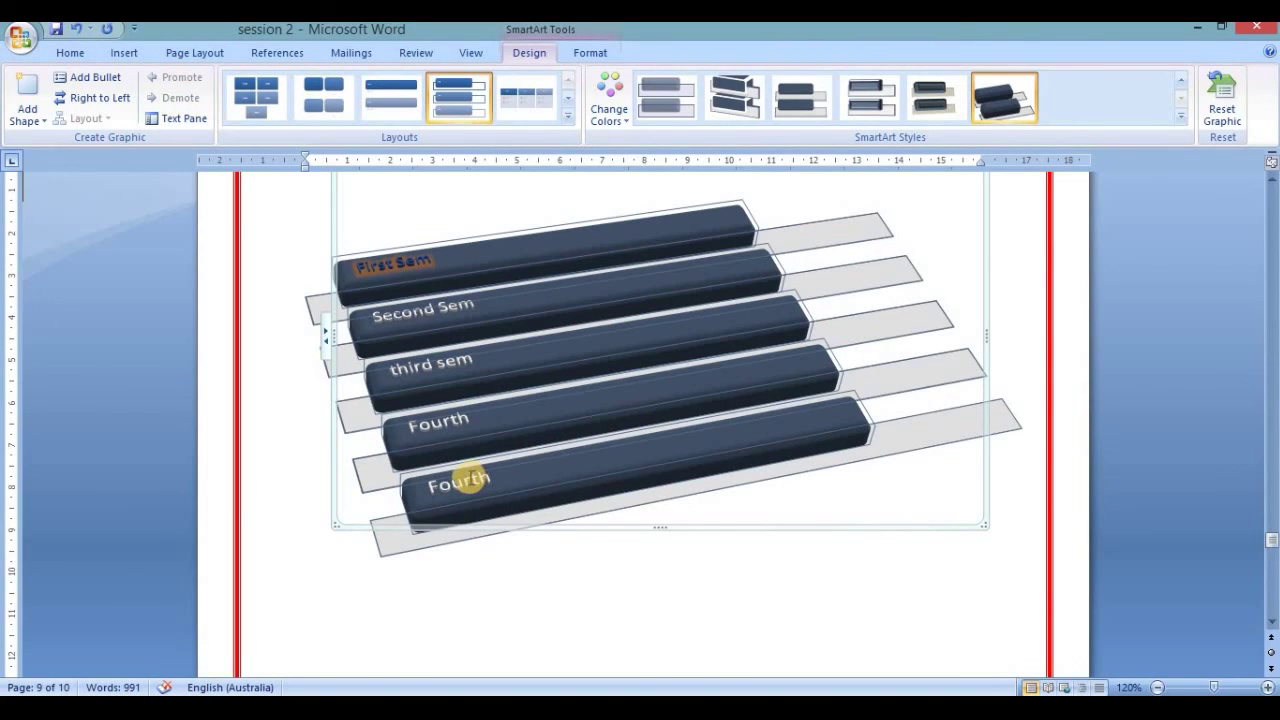
left_click(471, 482)
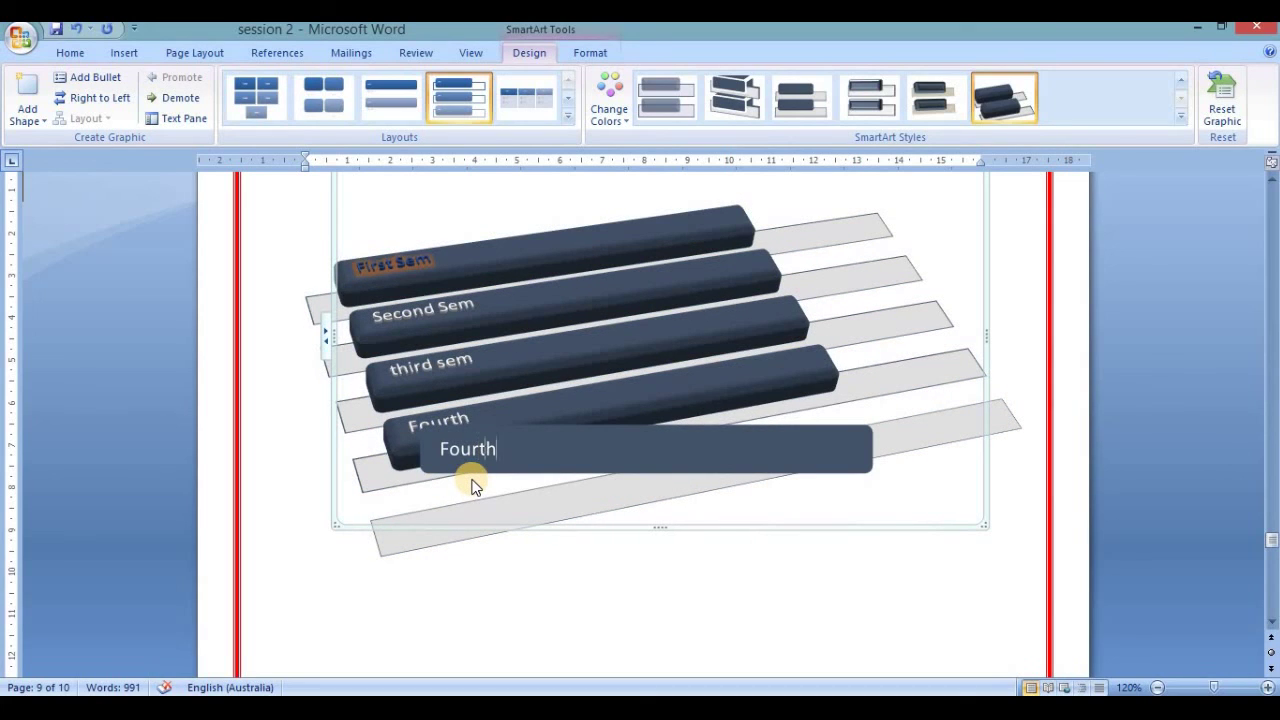
key("ctrl+a")
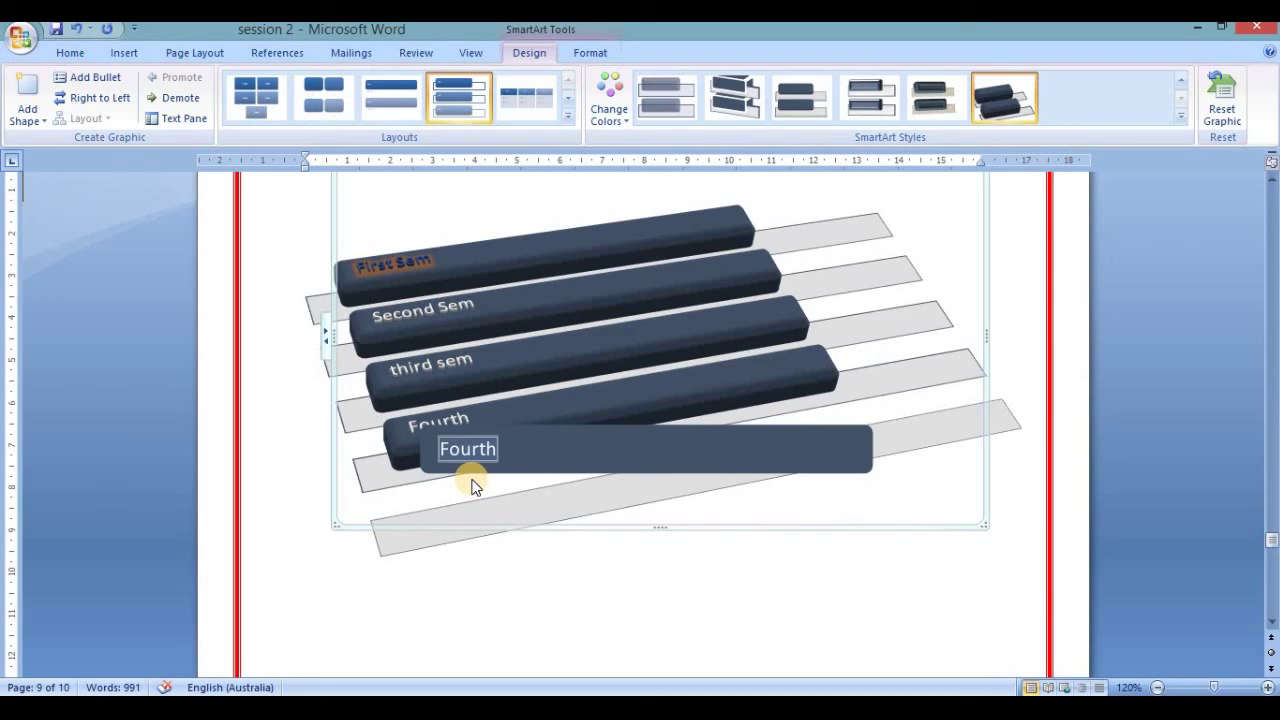
type("Fir")
type("vf")
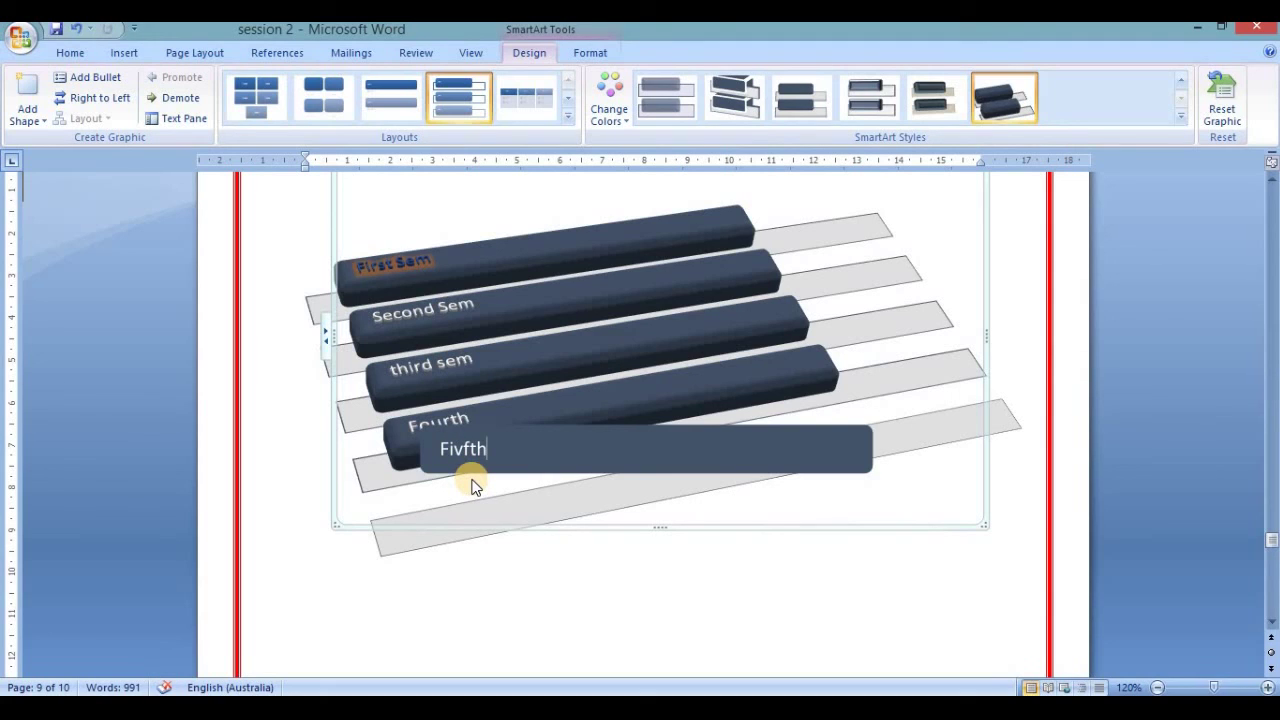
key("BackSpace")
key("BackSpace")
left_click(557, 624)
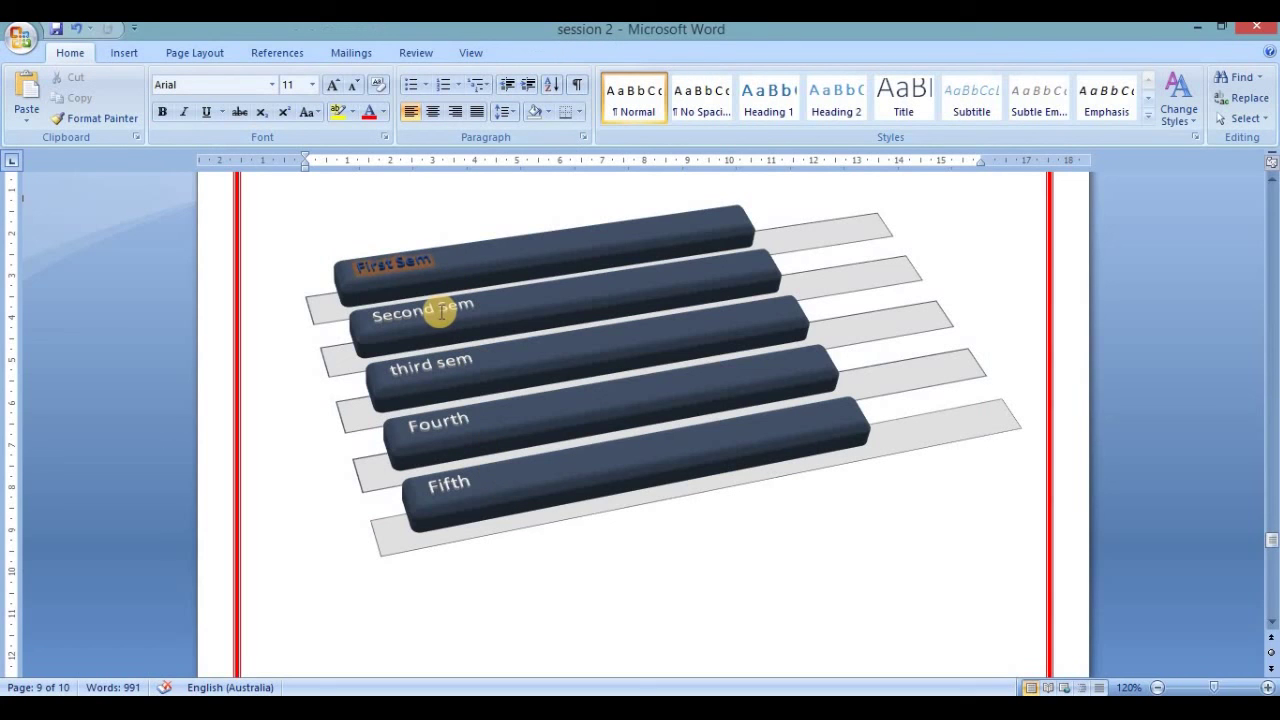
- Select the five-bar SmartArt graphic and show its SmartArt Tools Format options
left_click(124, 52)
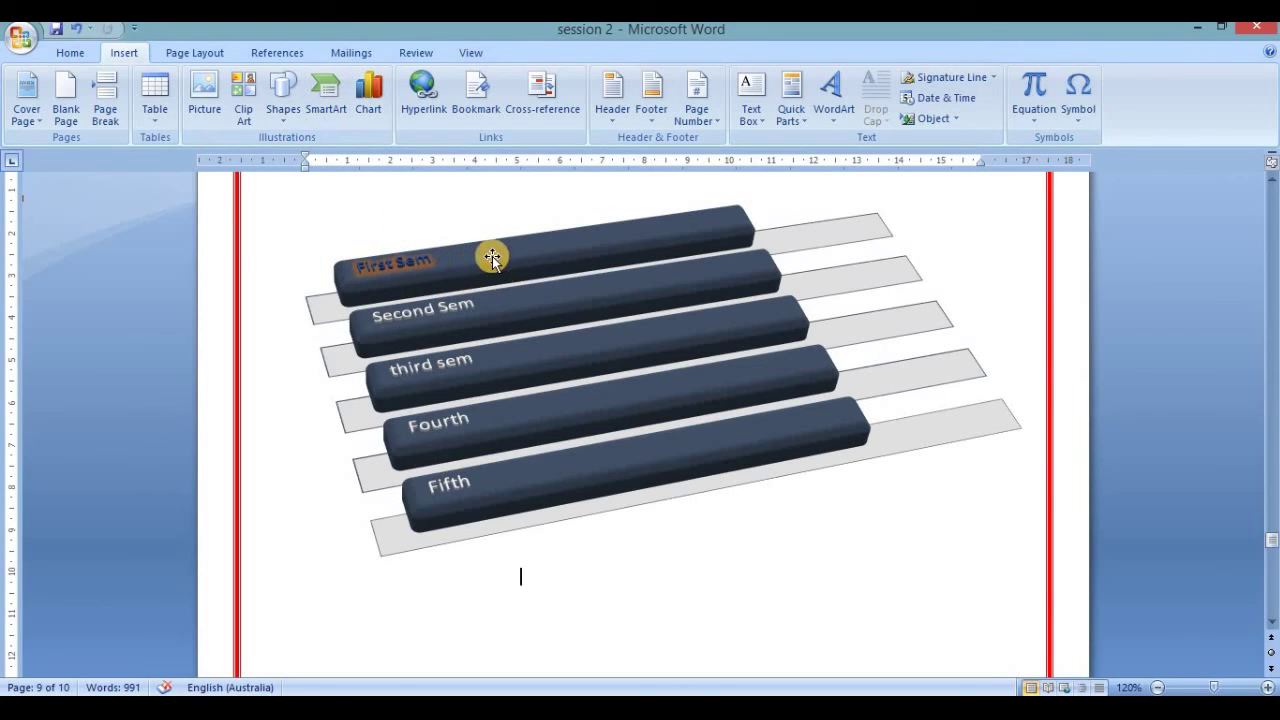
left_click(942, 252)
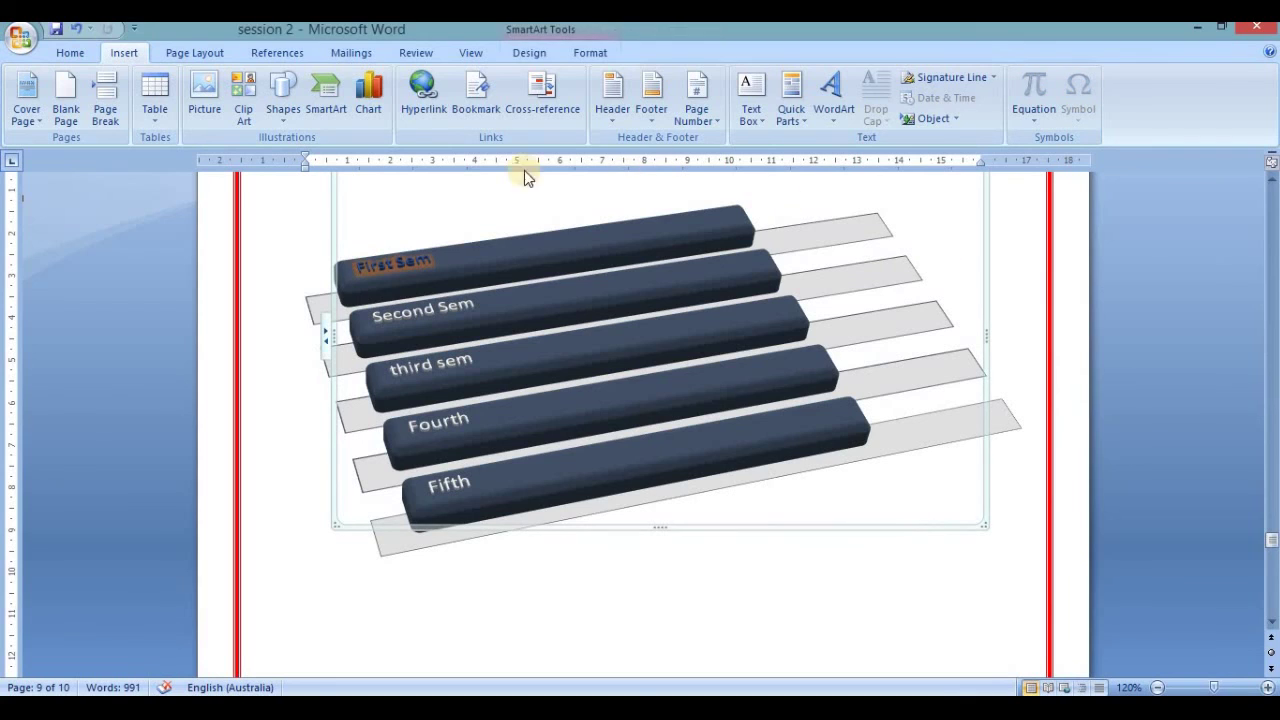
left_click(529, 52)
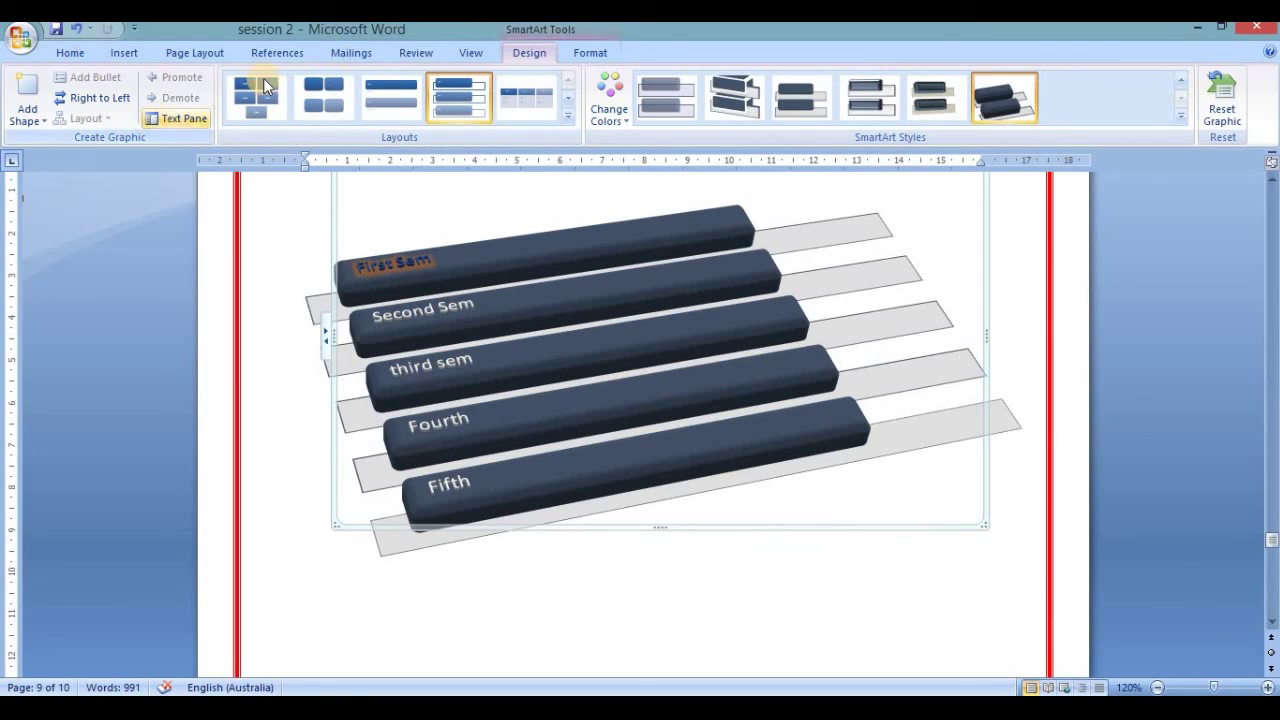
left_click(592, 53)
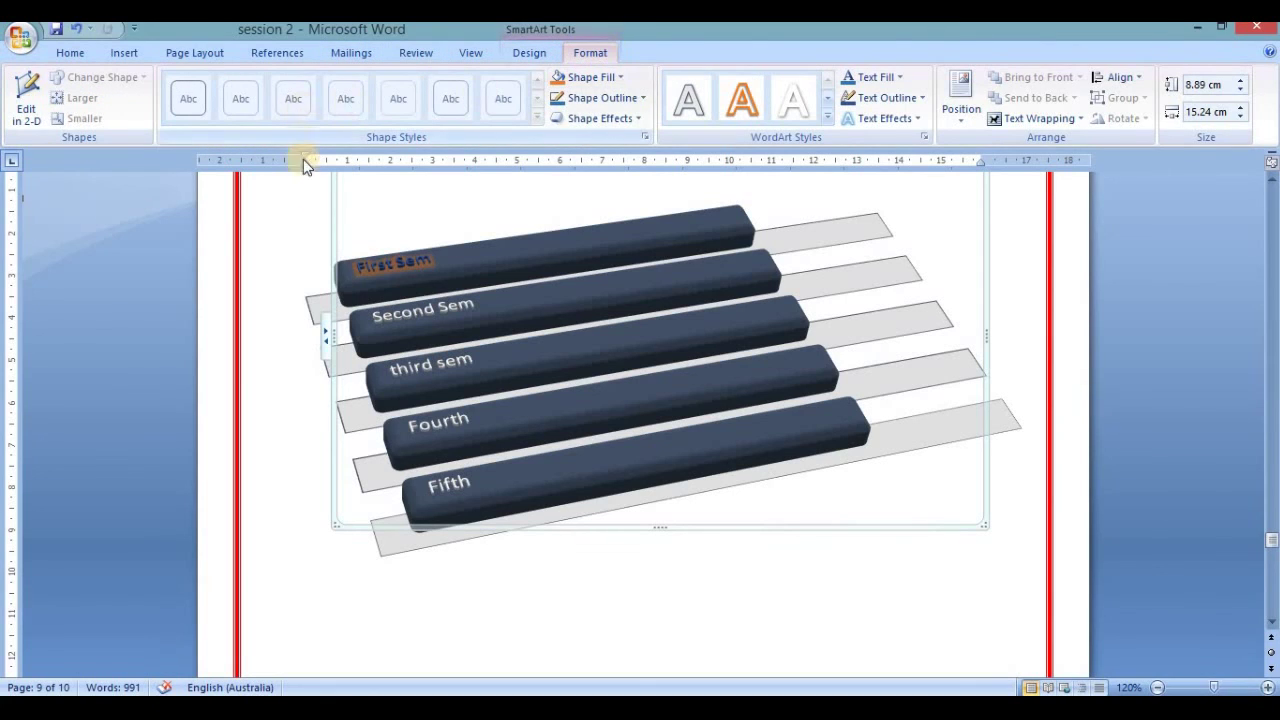